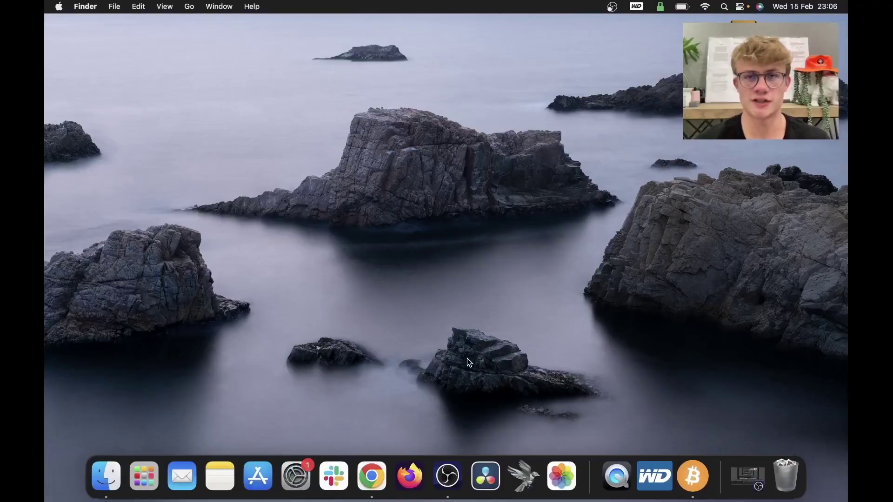
Step: Launch Sparrow Wallet and go to the Server section of Preferences
click(536, 470)
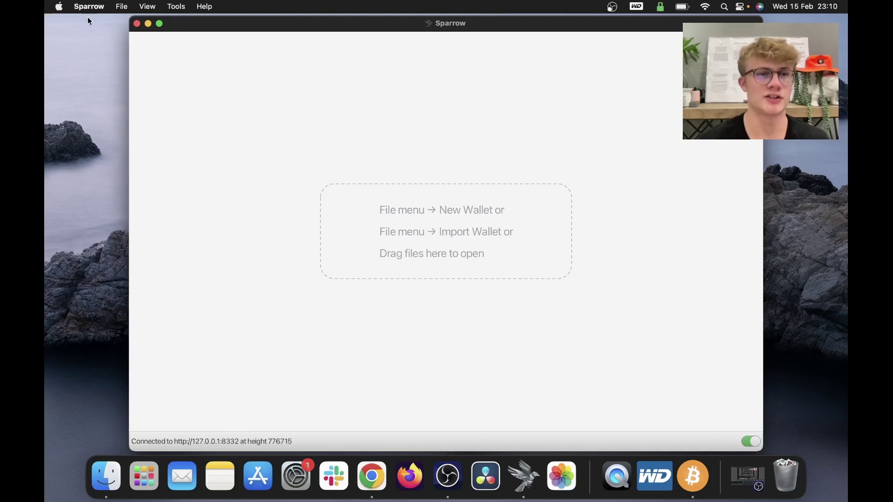
click(88, 8)
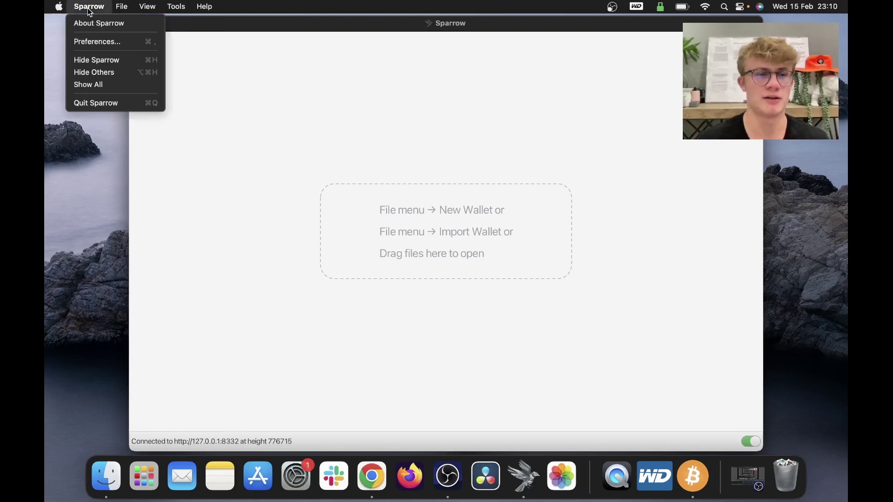
click(95, 41)
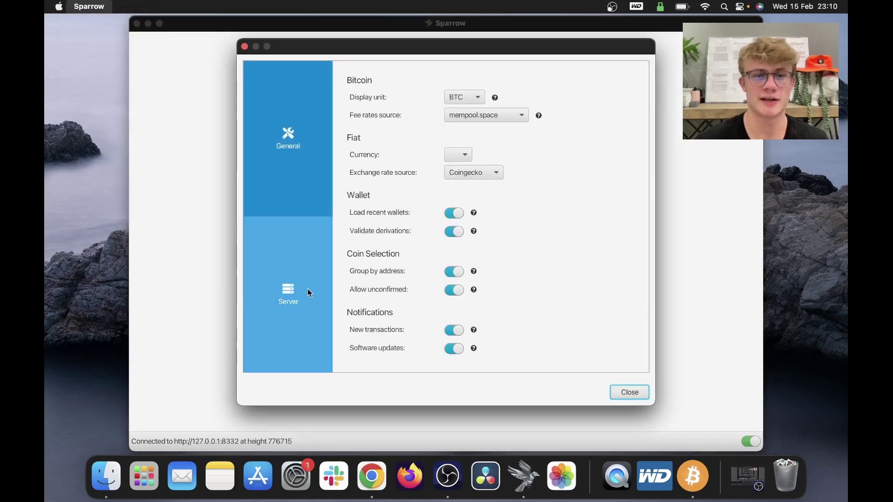
click(274, 284)
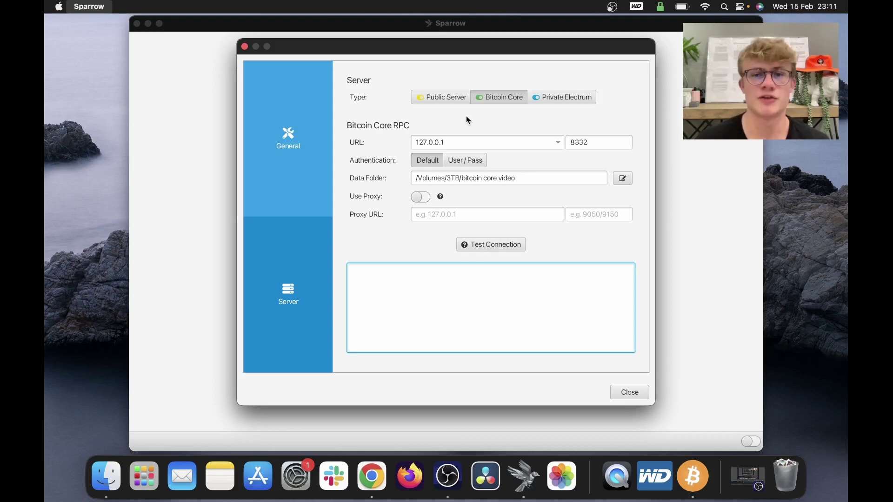
Step: Try Public Server, then switch back to Bitcoin Core at 127.0.0.1:8332 and test the connection successfully
click(451, 100)
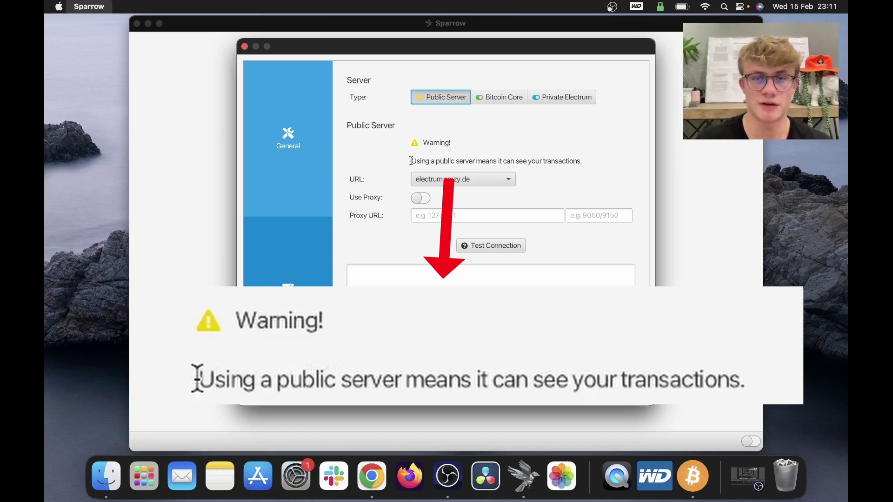
drag(411, 161, 591, 168)
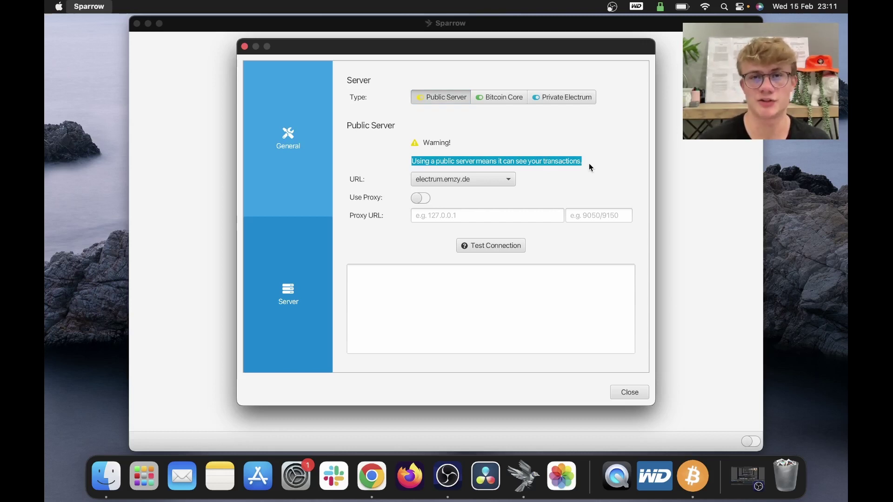
click(499, 97)
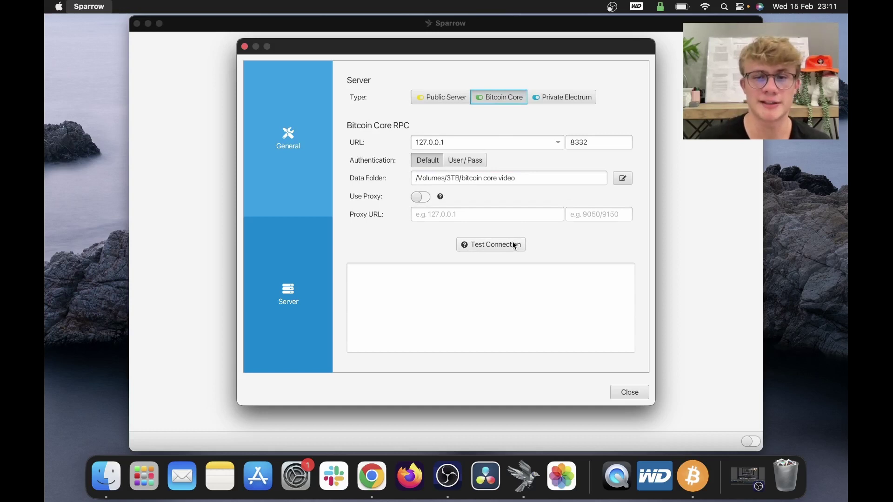
click(514, 246)
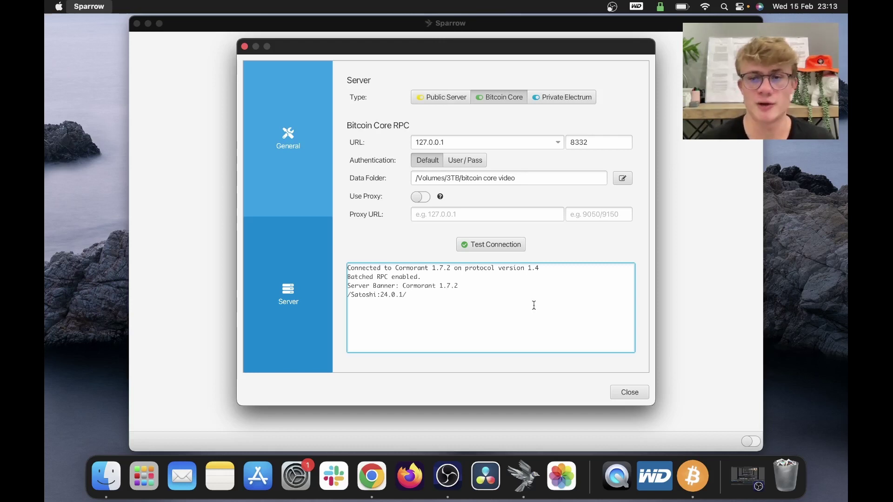
Step: Close Preferences and create a new wallet named SparrowSetup
click(626, 391)
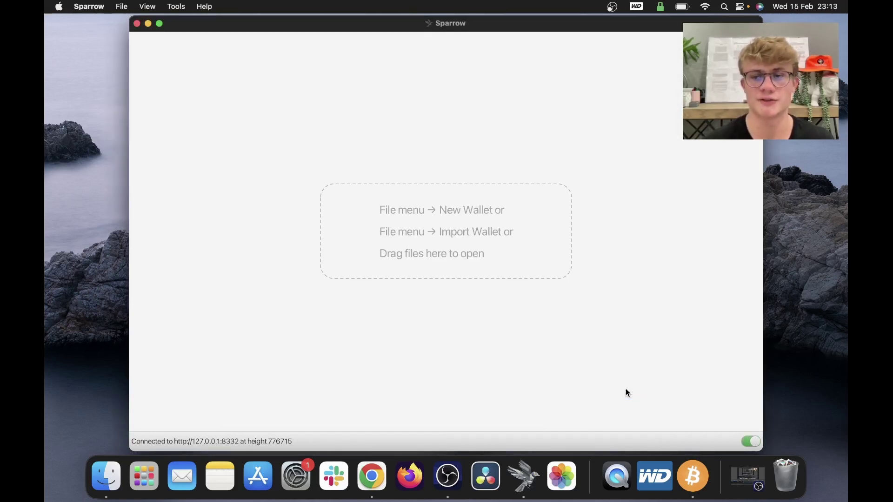
click(123, 7)
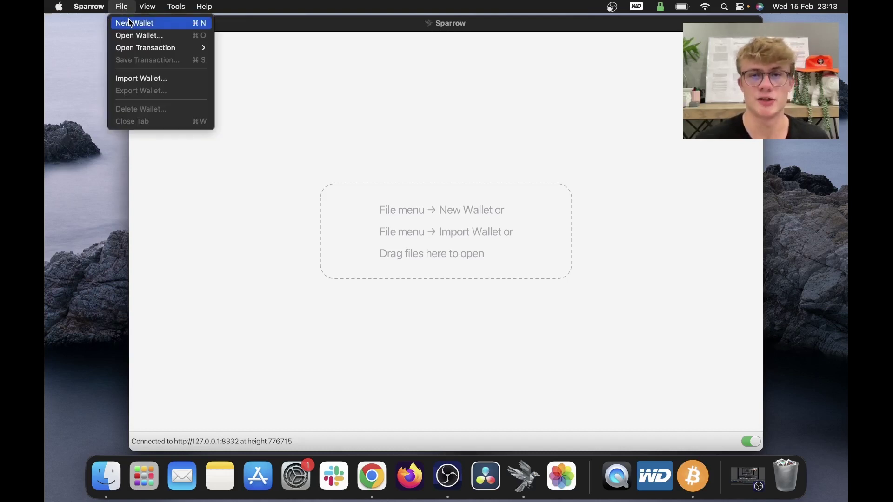
click(129, 22)
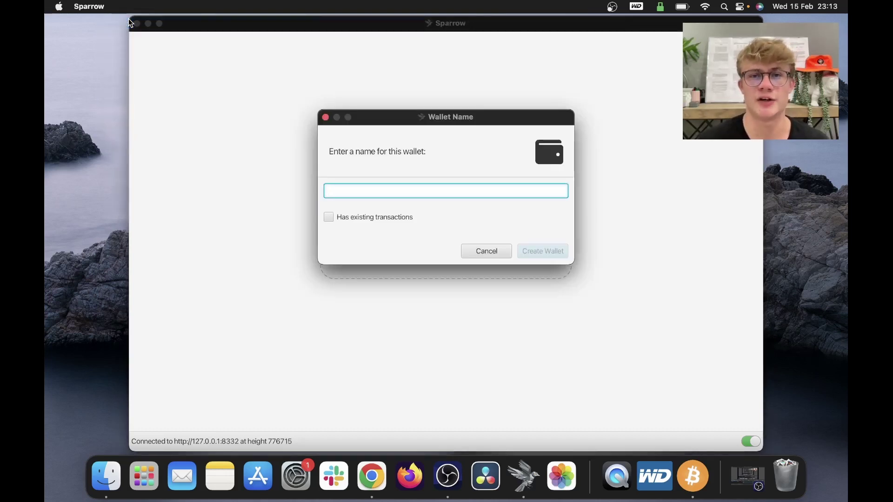
text(SparrowSetup)
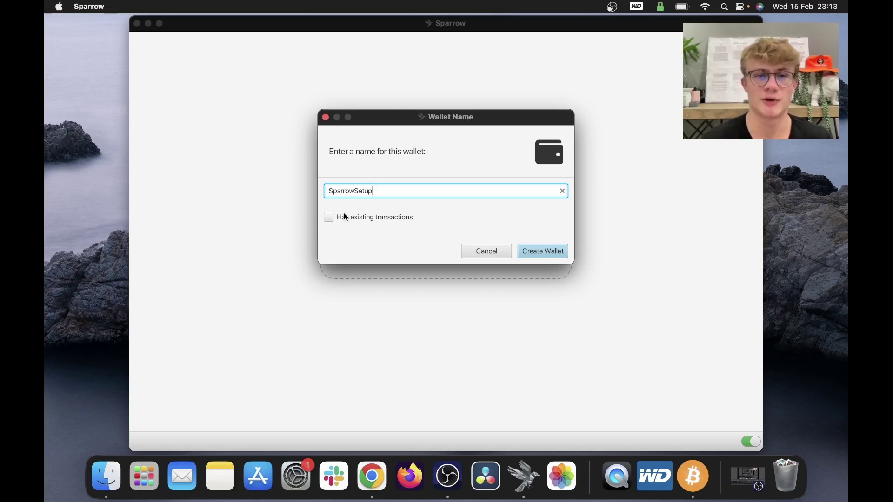
click(558, 252)
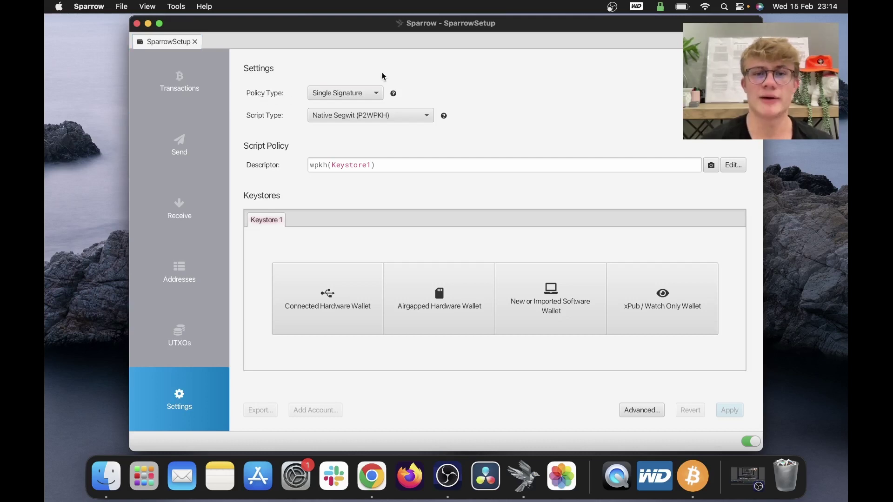
Step: Keep Single Signature policy and Native Segwit script type, then choose a New or Imported Software Wallet
click(363, 93)
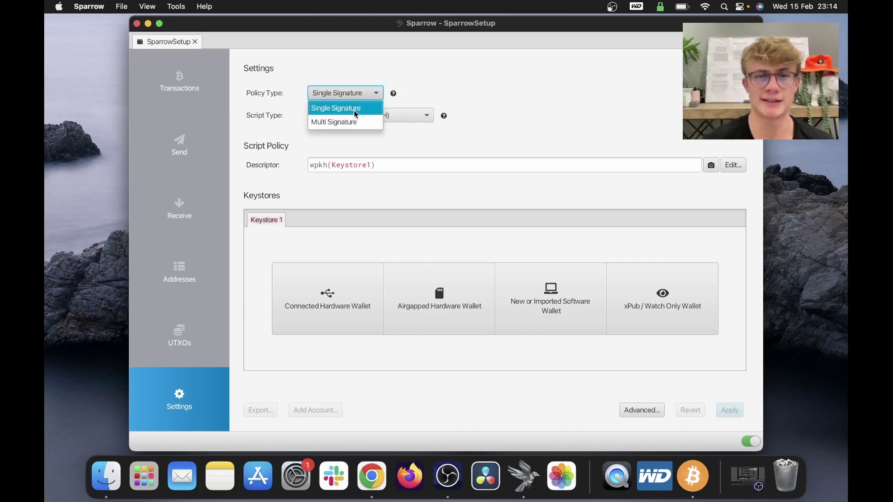
click(354, 111)
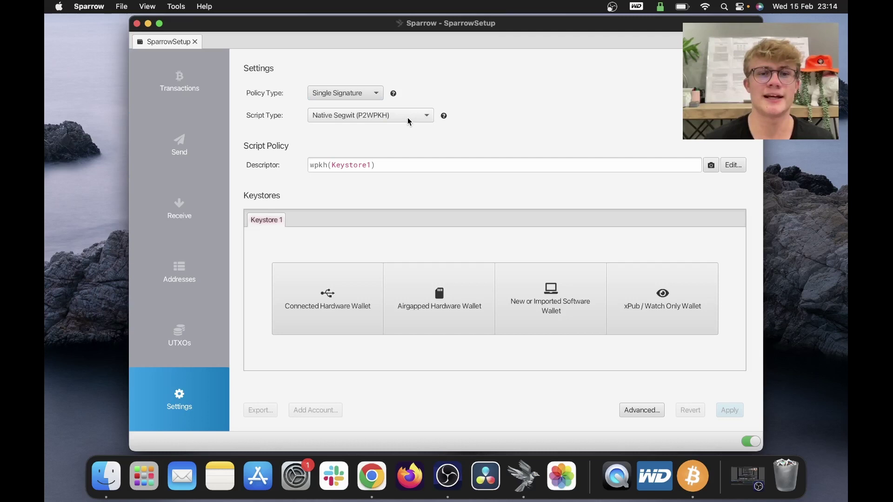
click(409, 121)
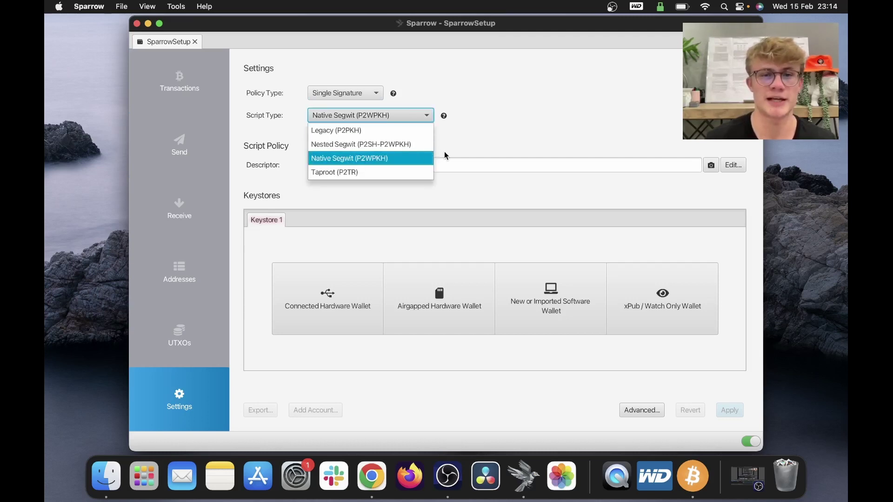
click(378, 159)
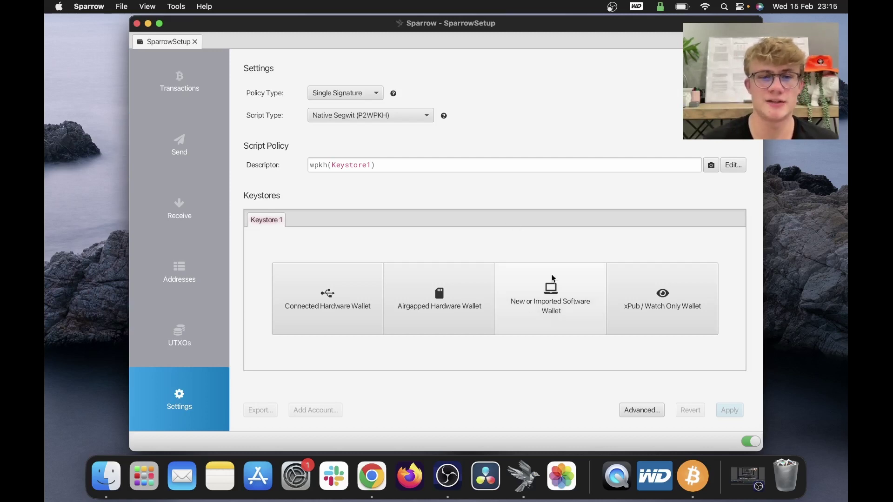
click(566, 314)
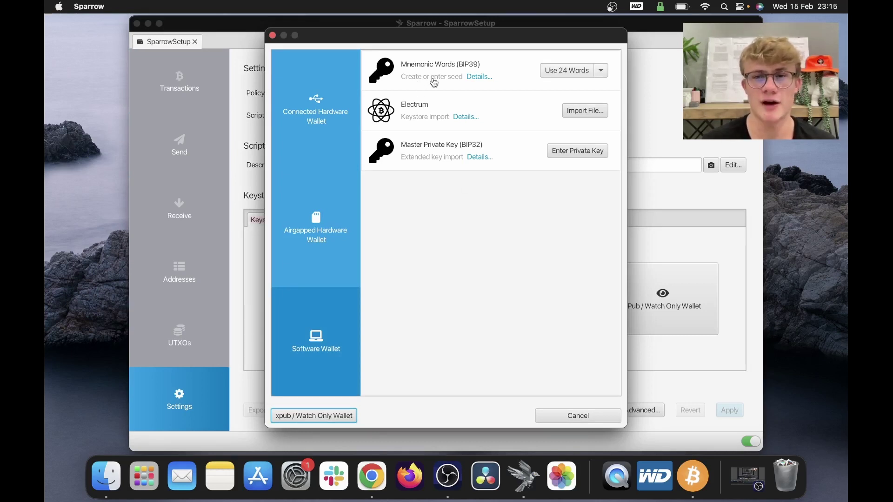
Step: Switch to Use 12 Words and generate a new BIP39 seed, leaving Passphrase blank
click(597, 71)
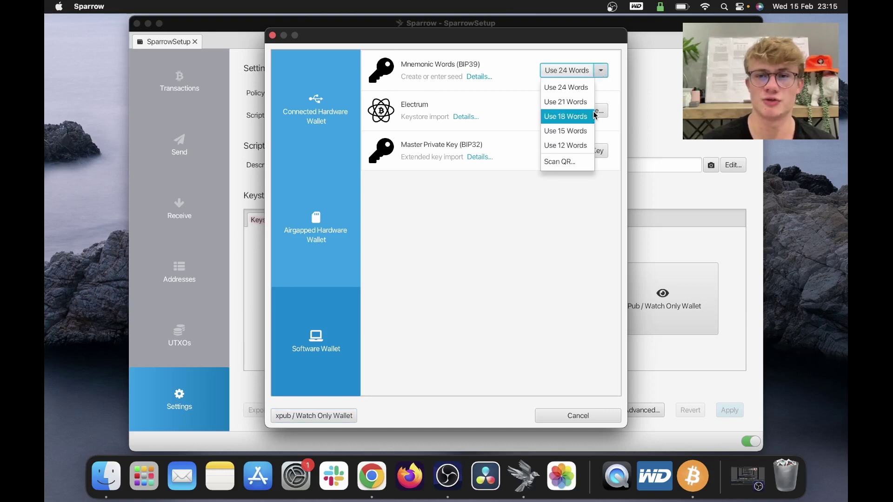
click(581, 148)
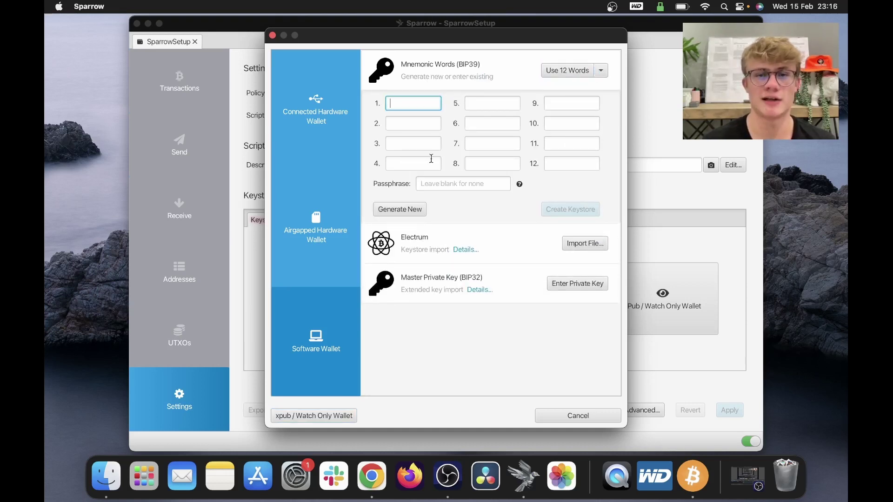
click(408, 213)
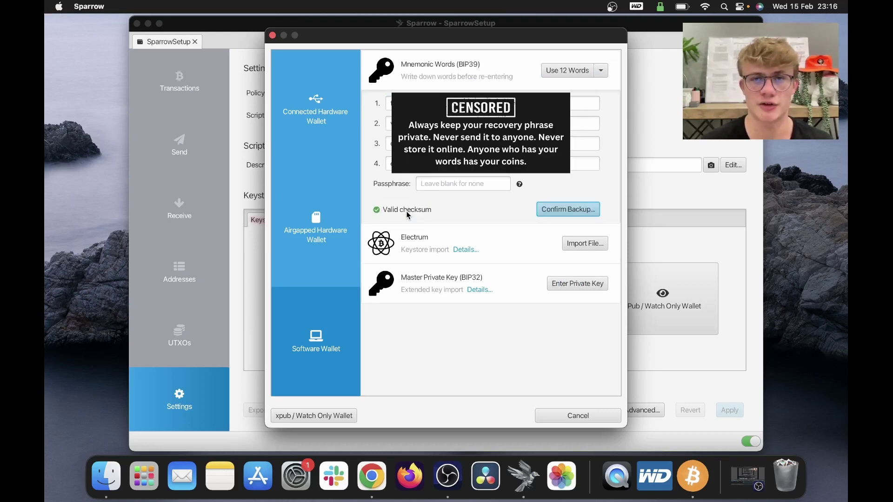
click(801, 357)
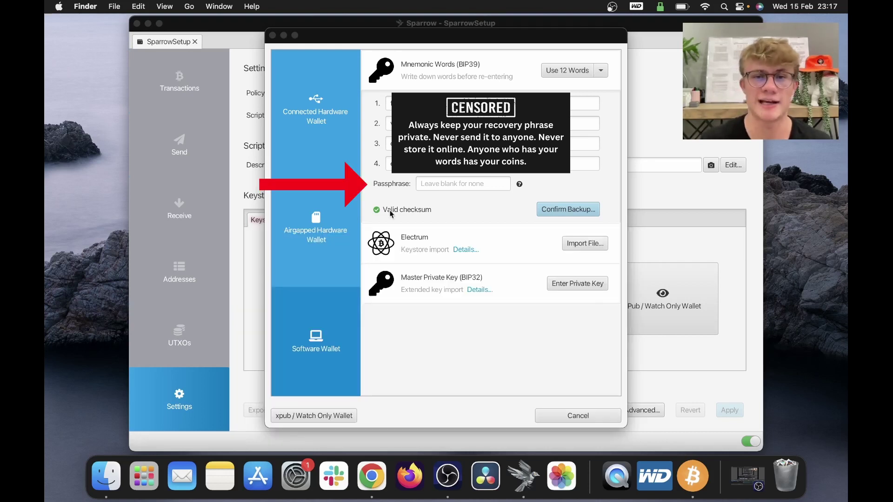
click(541, 186)
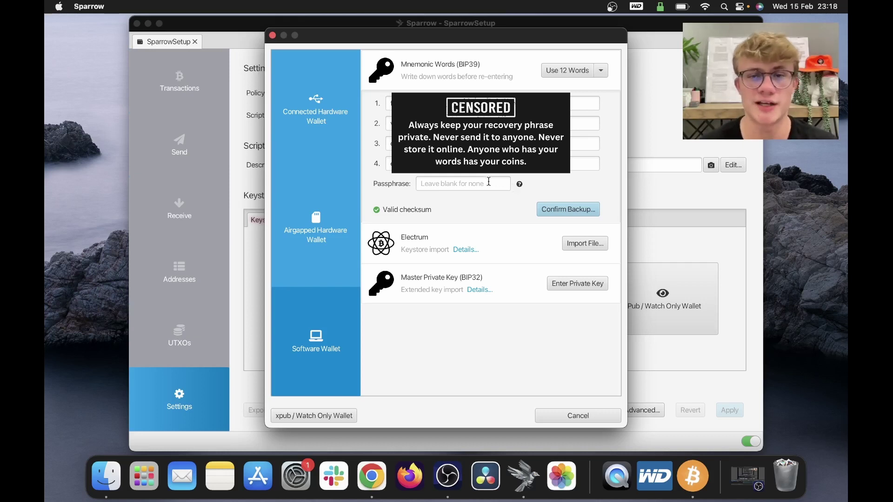
click(489, 182)
click(562, 188)
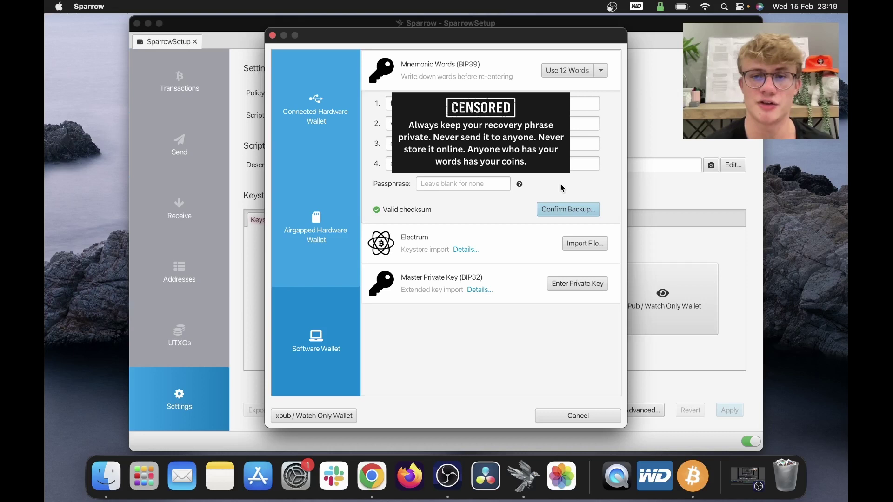
Step: Confirm the backup by re-entering all 12 words with an empty passphrase
click(565, 213)
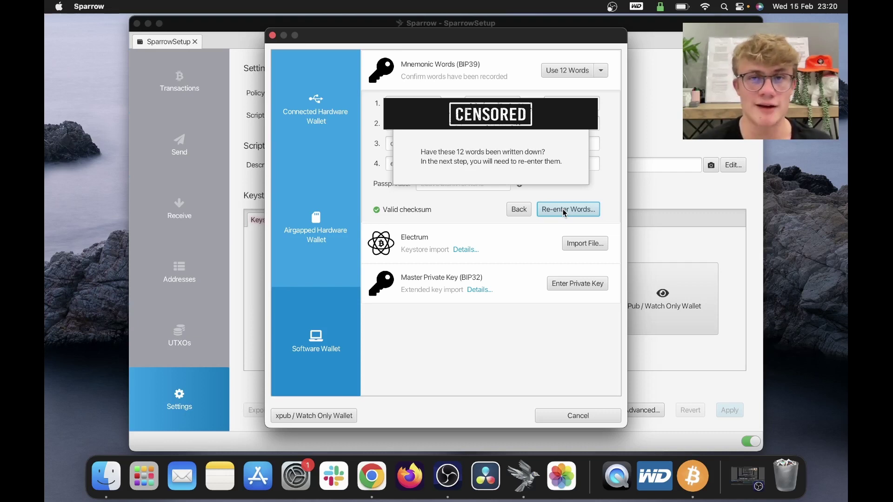
click(562, 208)
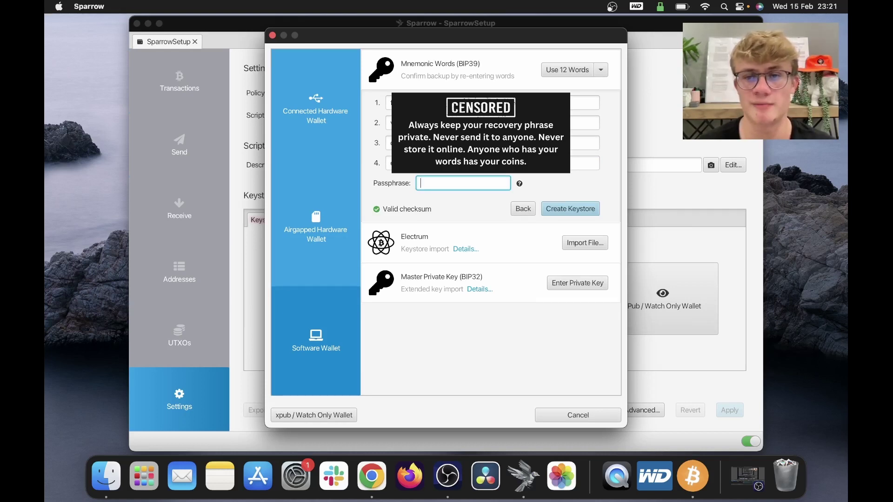
click(445, 208)
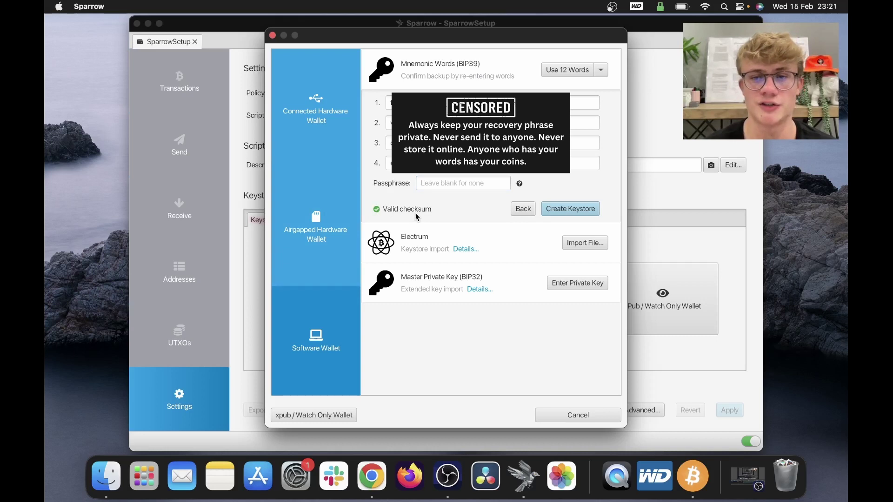
Step: Create the keystore, keep derivation path m/84'/0'/0', and import it into SparrowSetup
click(559, 209)
click(436, 103)
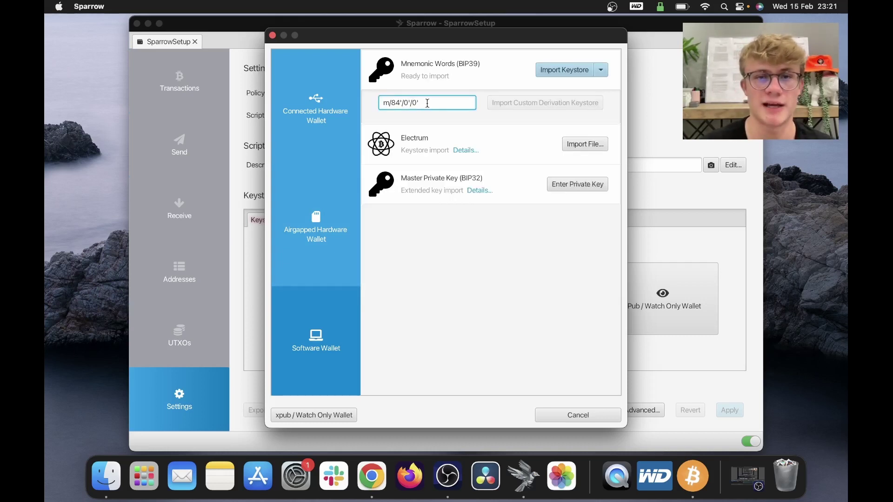
key(super+a)
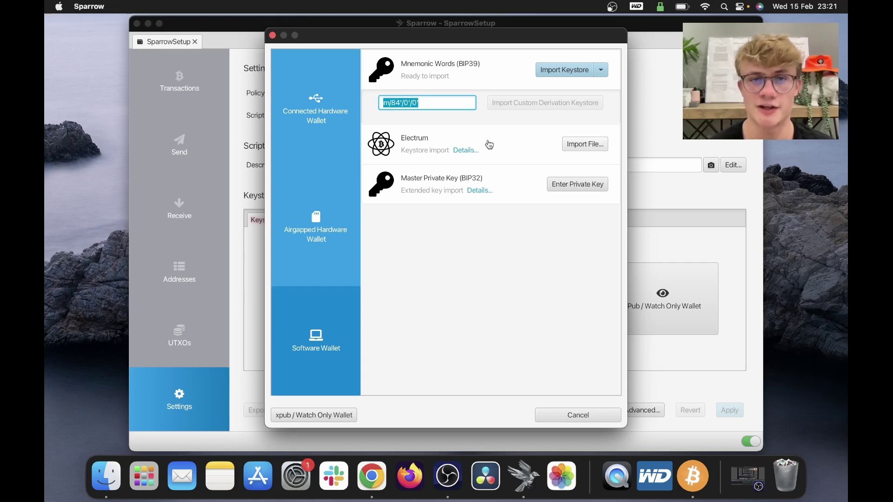
key(Right)
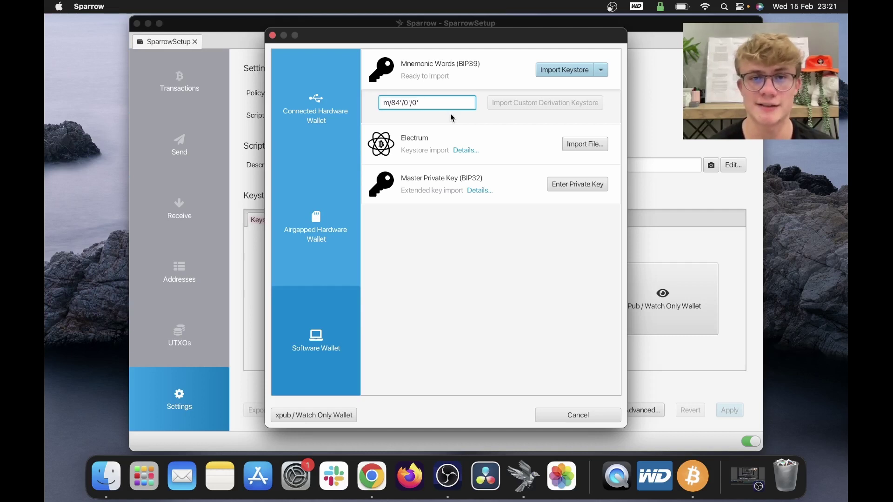
click(451, 114)
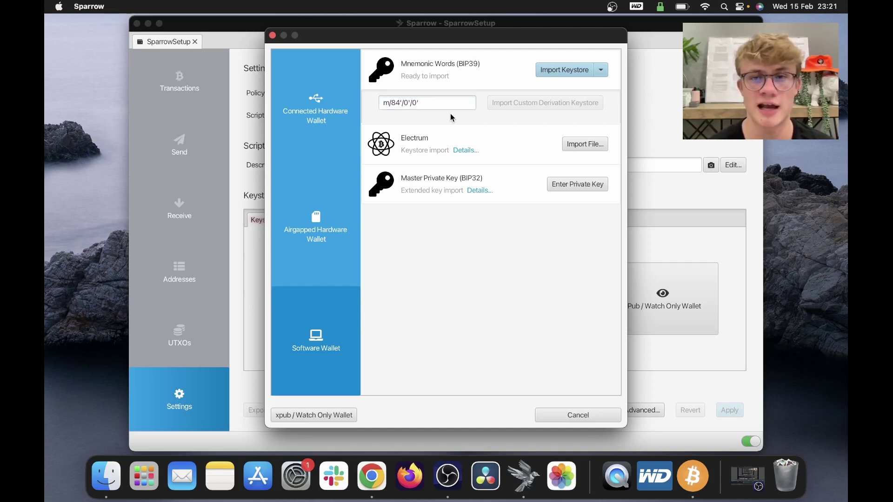
click(565, 71)
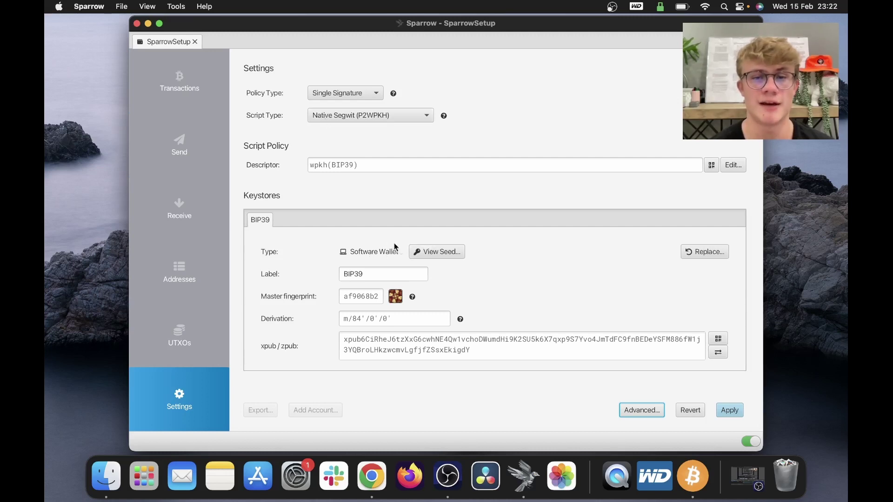
click(419, 251)
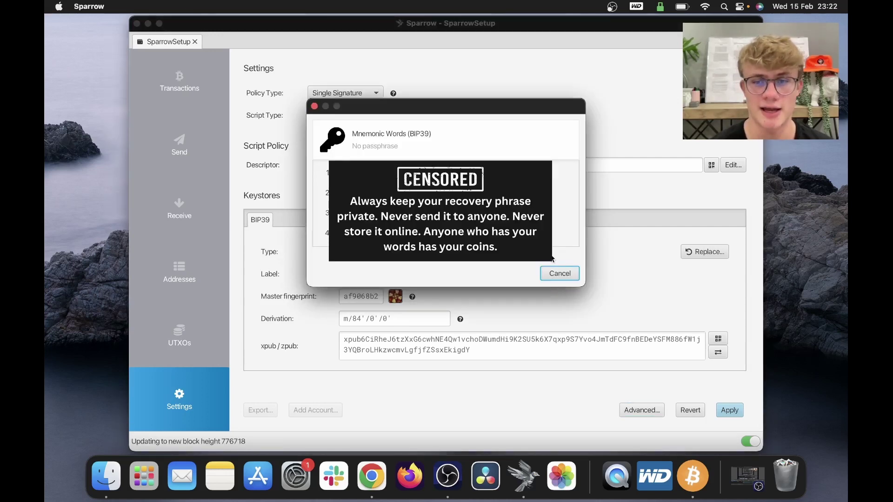
click(561, 273)
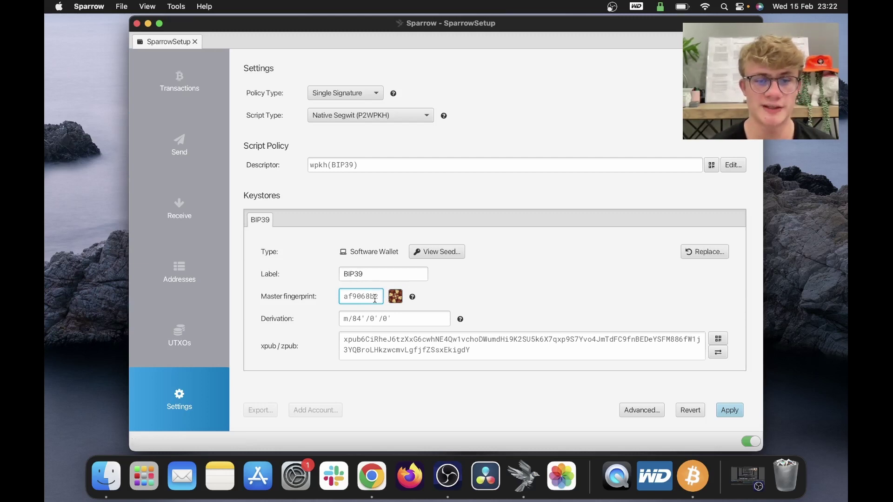
drag(375, 298, 341, 298)
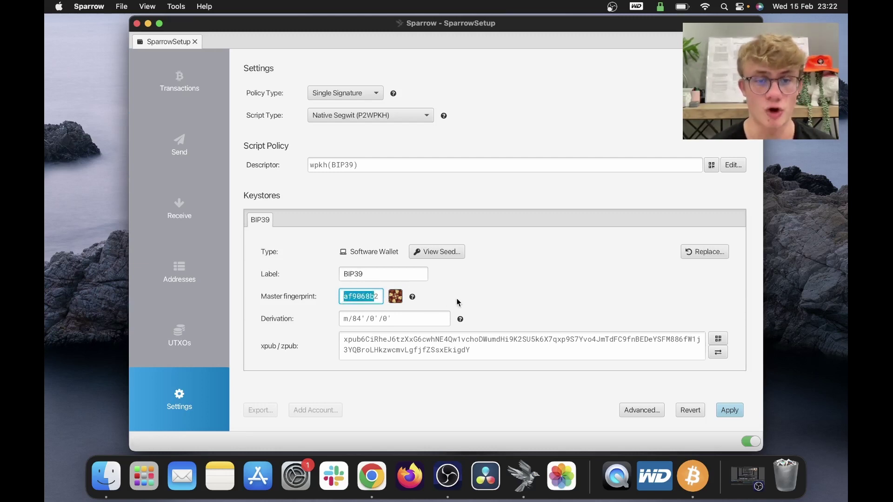
key(Right)
click(403, 319)
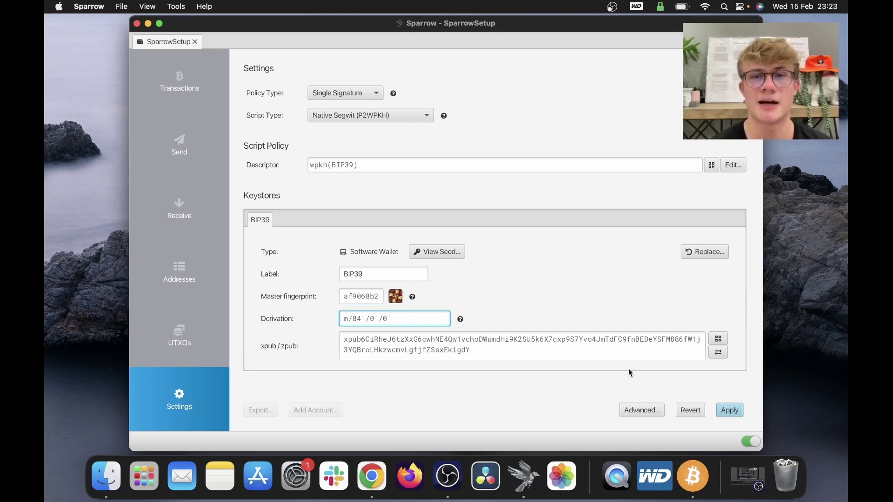
click(720, 352)
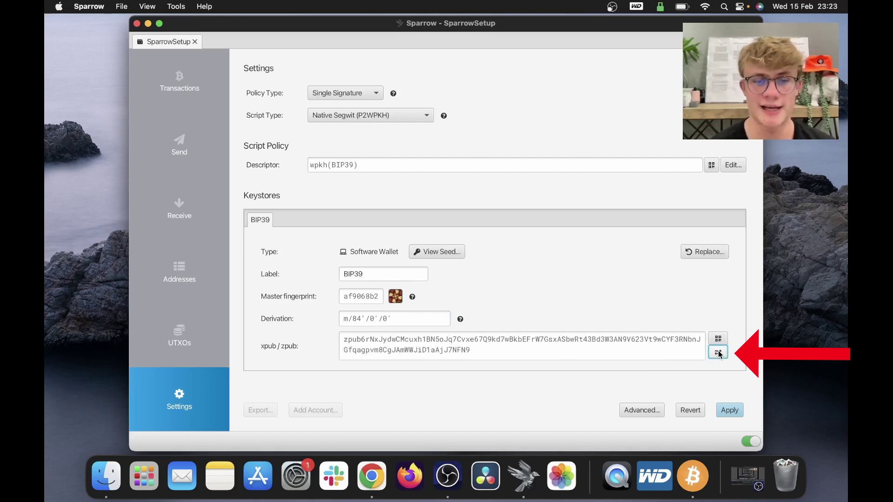
click(718, 352)
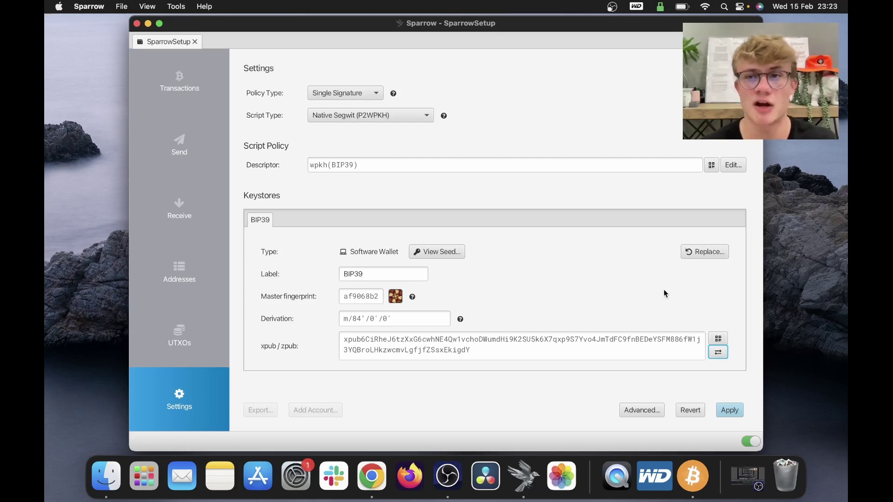
Step: Apply the keystore settings and set a confirmed wallet password
click(728, 412)
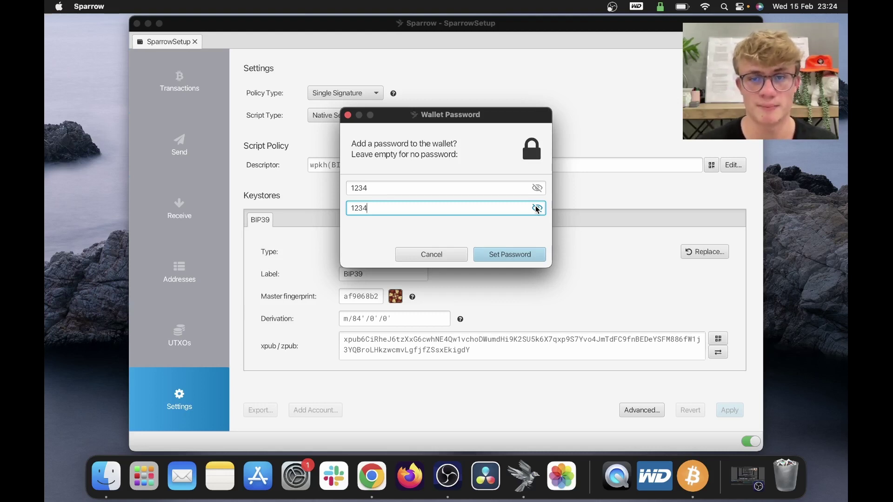
click(523, 257)
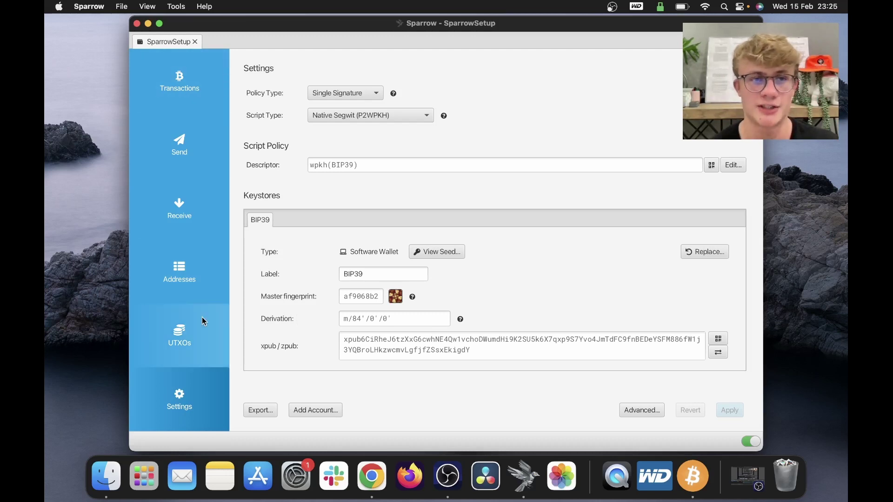
Step: Browse the empty wallet's Transactions, Send, Receive, Addresses and UTXOs pages
click(195, 76)
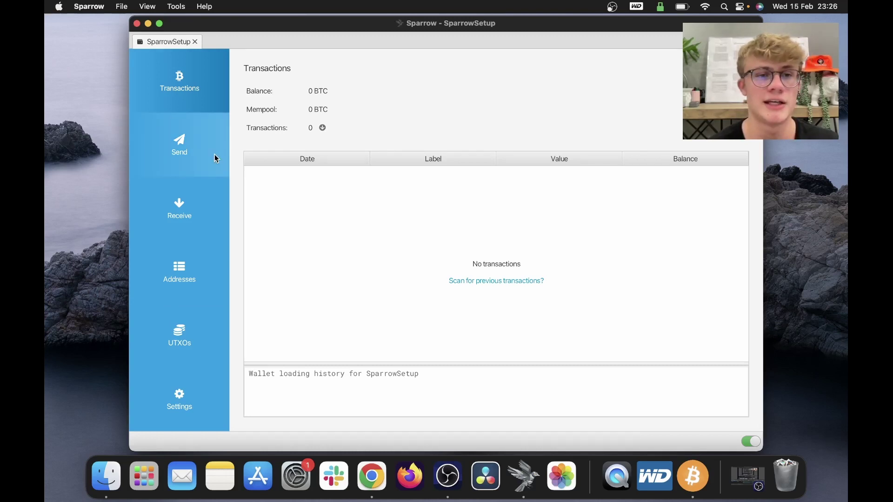
click(202, 157)
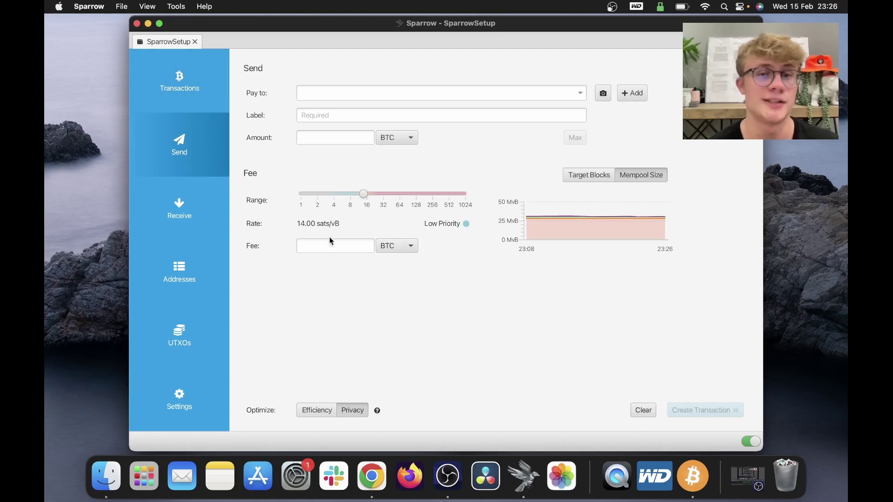
click(197, 227)
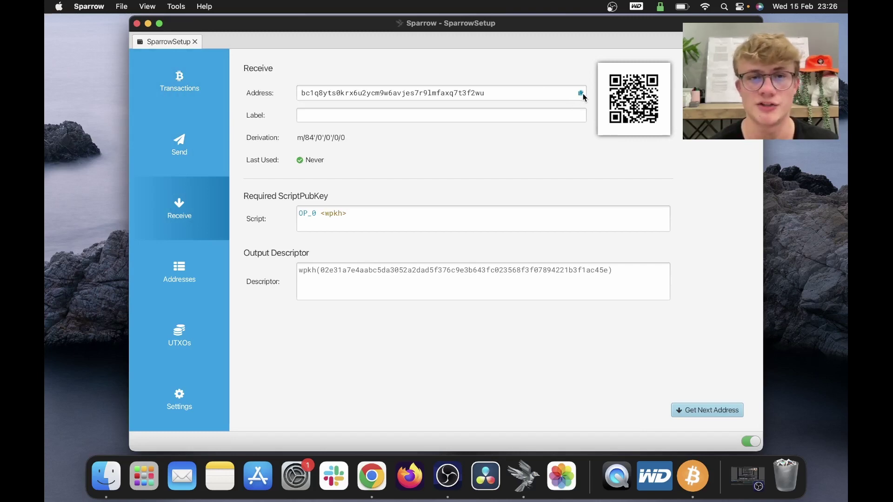
click(547, 116)
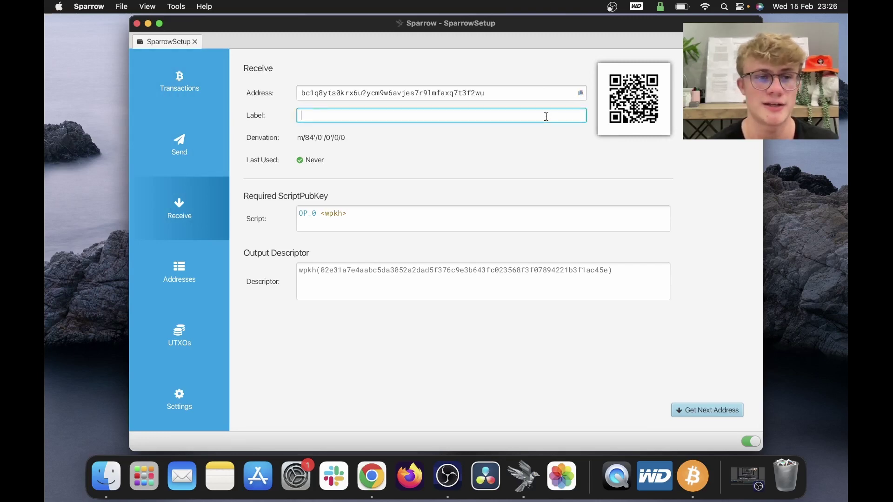
click(173, 267)
scroll(433, 198, down, 3)
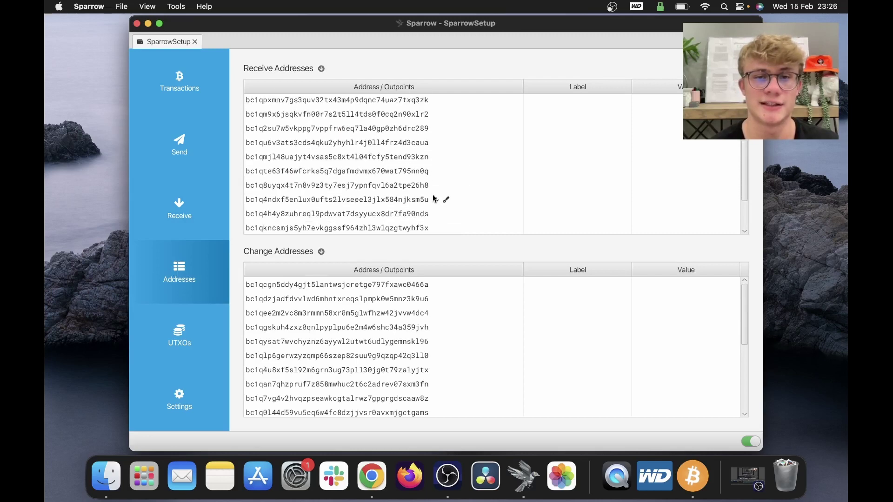
scroll(433, 198, up, 2)
scroll(423, 151, up, 2)
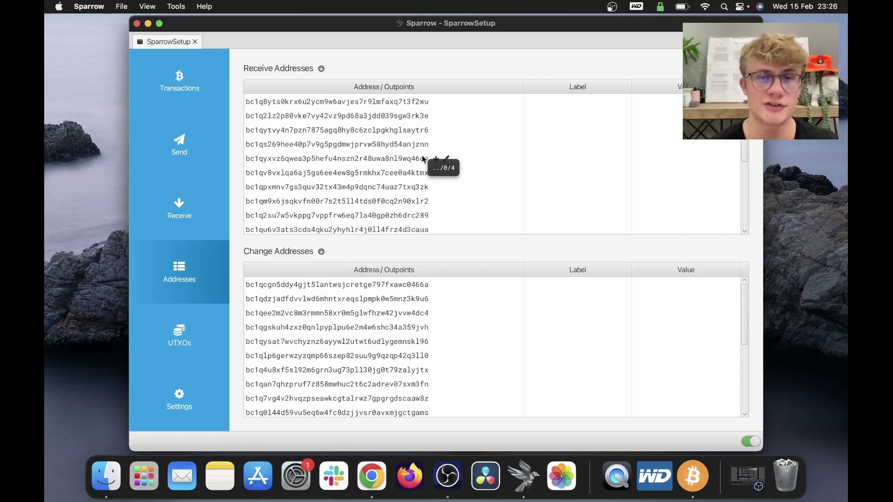
scroll(423, 159, down, 5)
scroll(437, 326, down, 3)
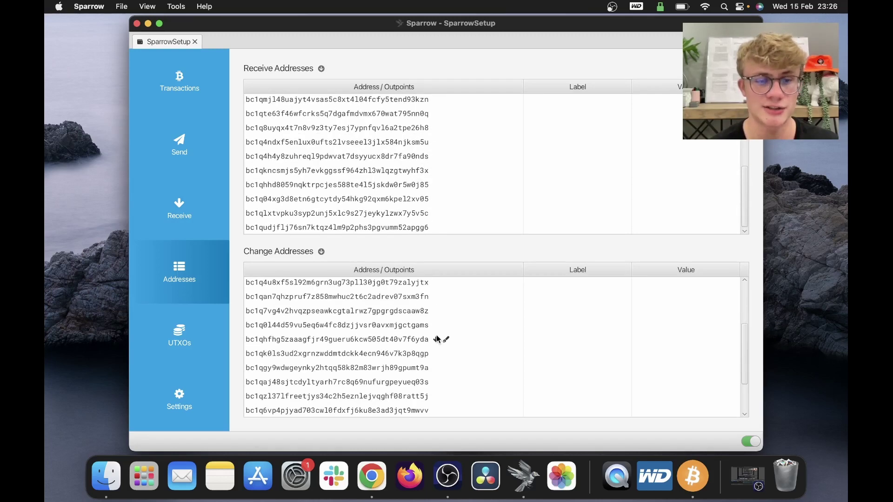
click(176, 338)
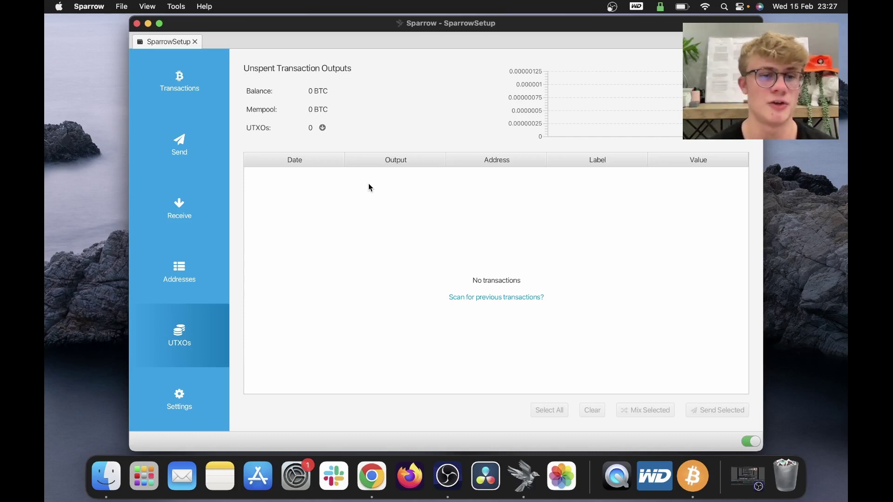
Step: Label the first receiving address 'Sparrow Setup video' and copy the address
click(189, 213)
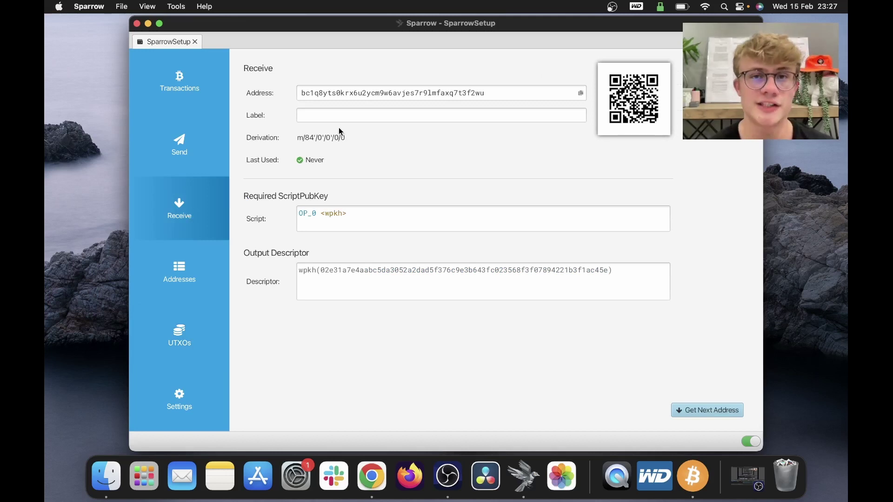
click(338, 117)
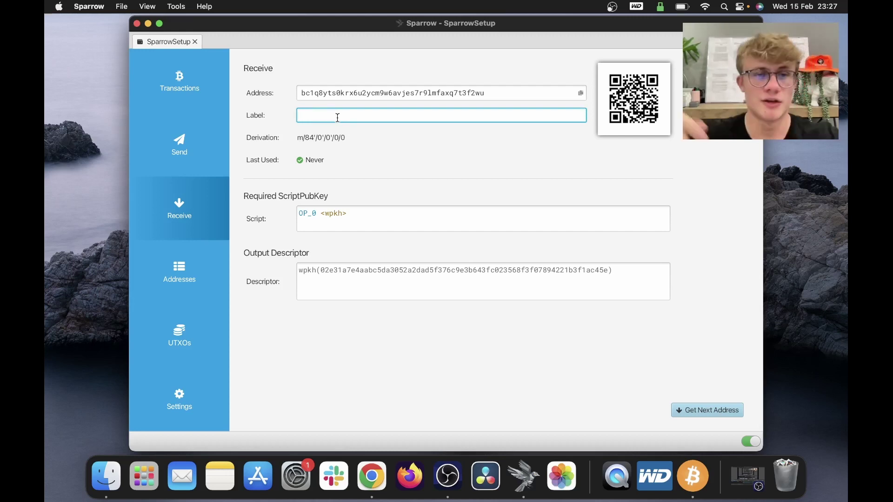
text(Spa)
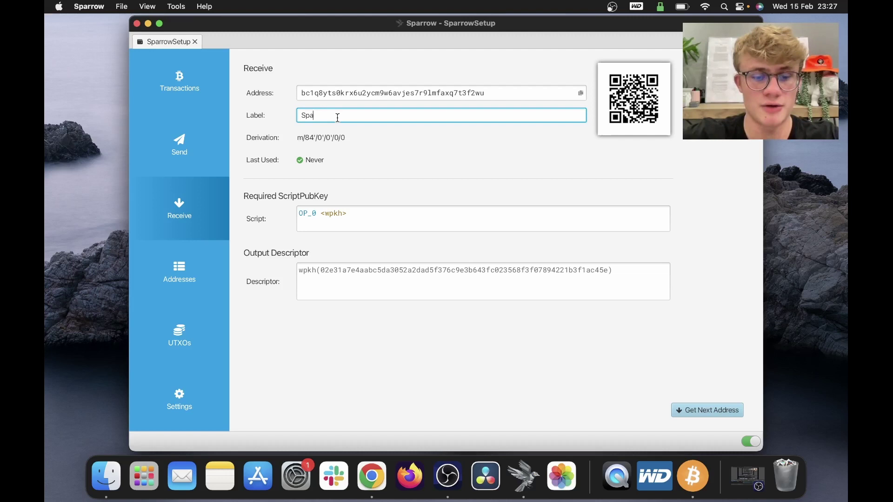
text(rrow Setup video)
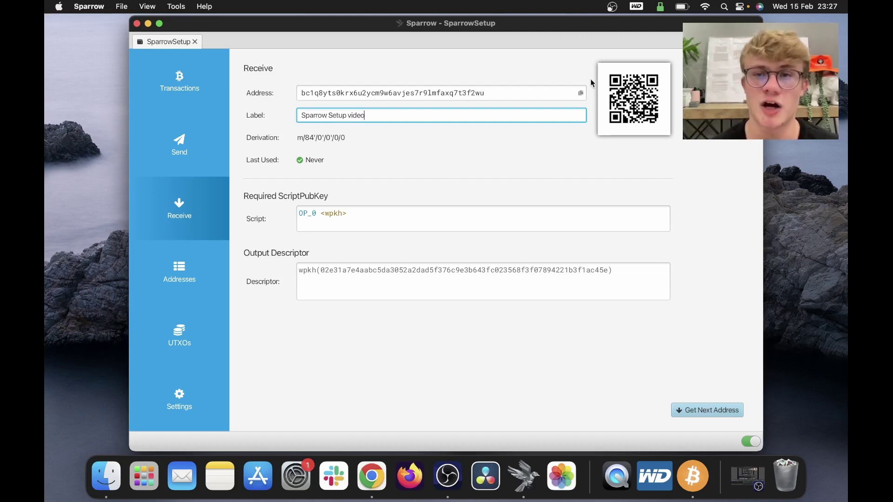
click(580, 92)
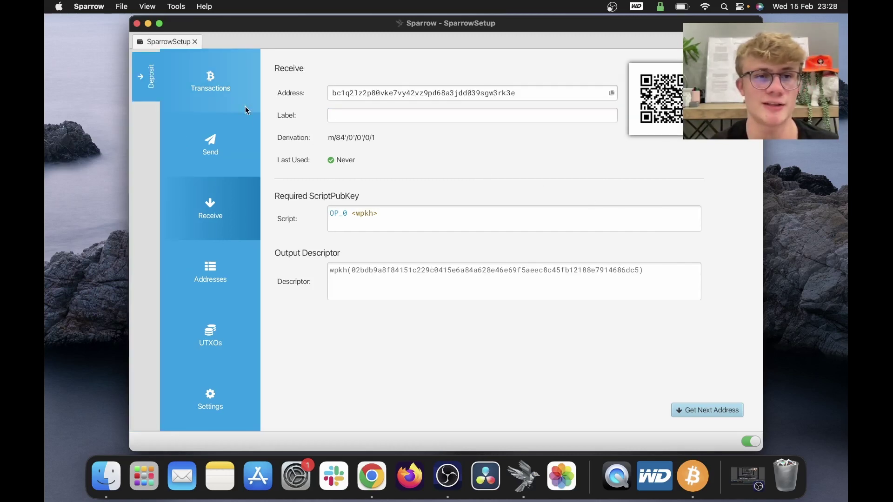
Step: Check the unconfirmed deposit in Transactions, then select the 0.00074571 BTC UTXO labelled Sparrow Setup video
click(205, 86)
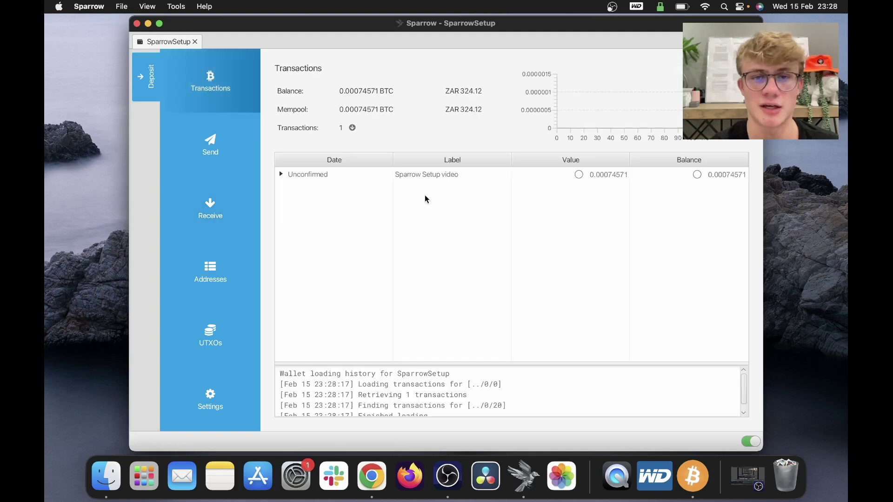
click(462, 180)
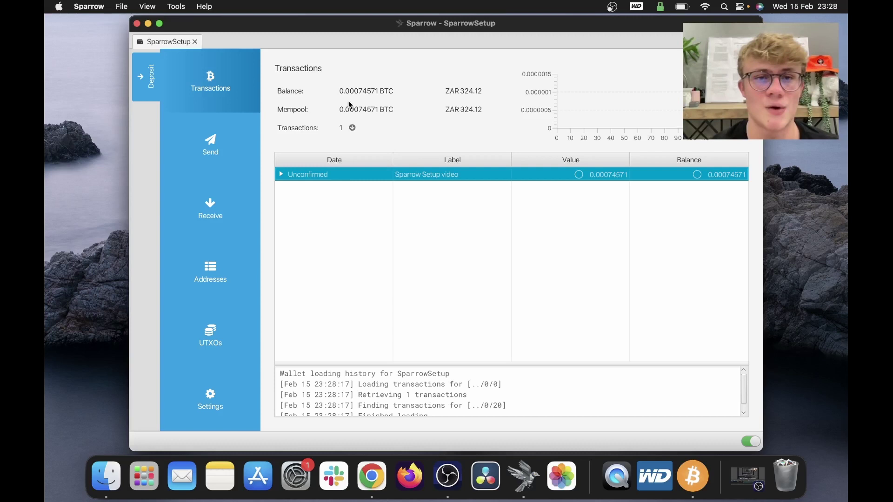
drag(339, 91, 389, 91)
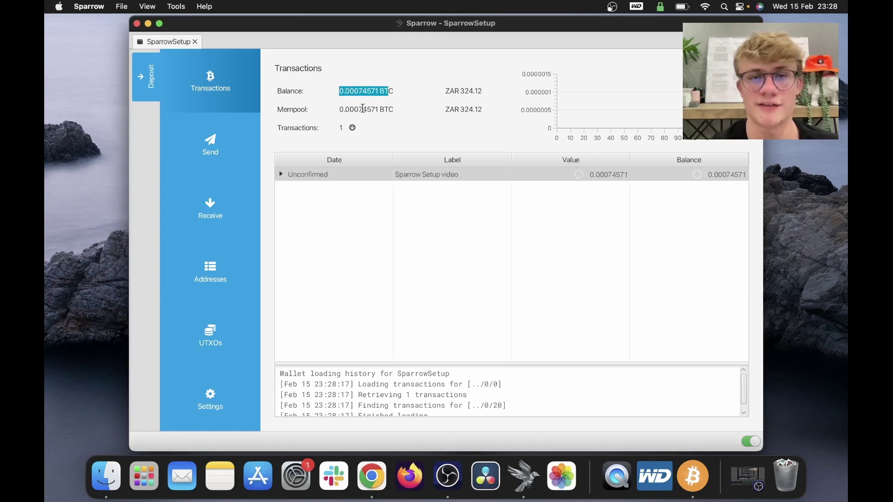
click(292, 99)
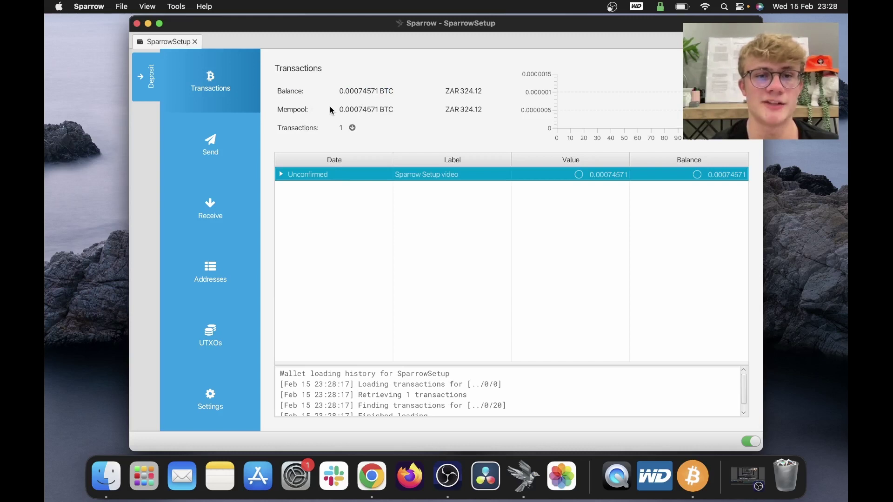
click(376, 110)
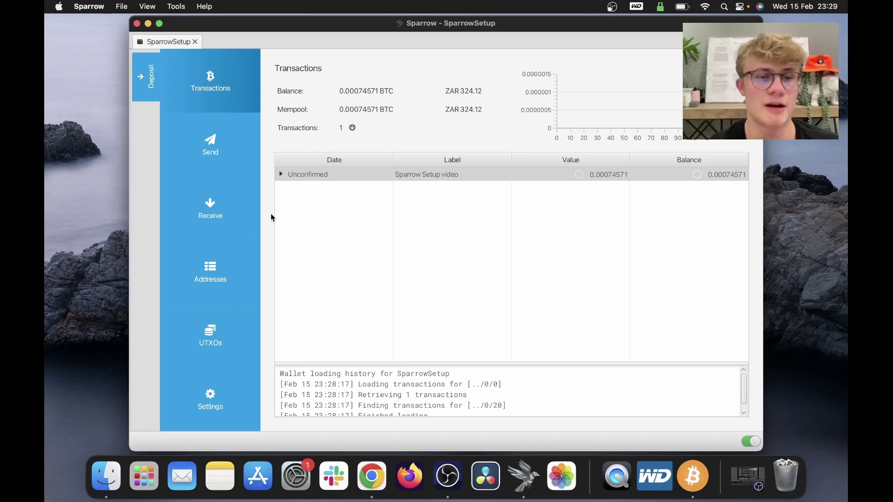
click(211, 333)
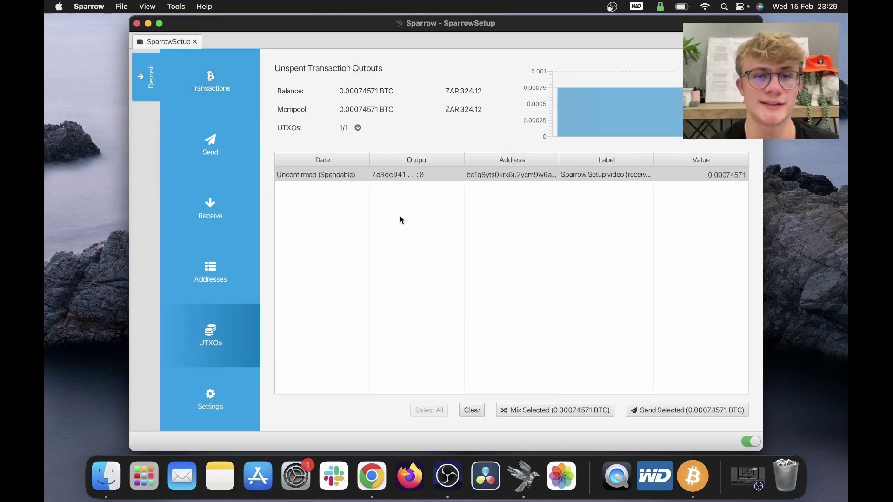
click(352, 195)
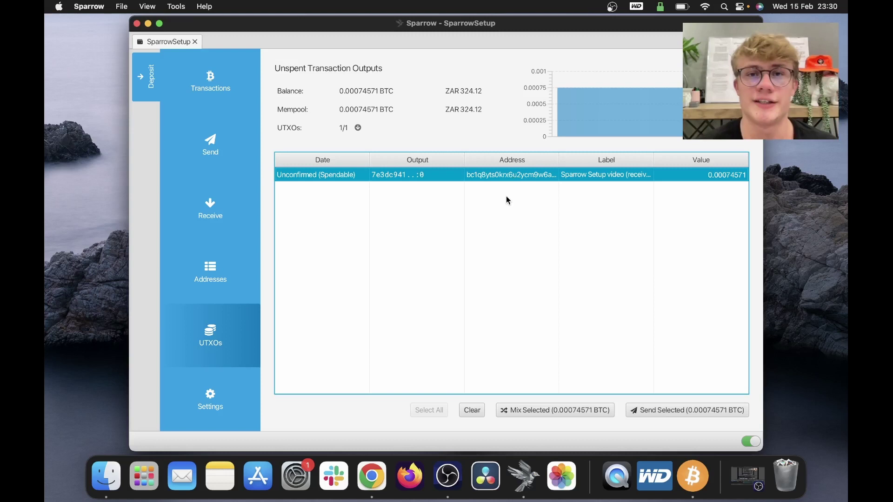
Step: Label a receive address 'Camera sale' and the next one 'Microphone Sale', then list all addresses
click(203, 217)
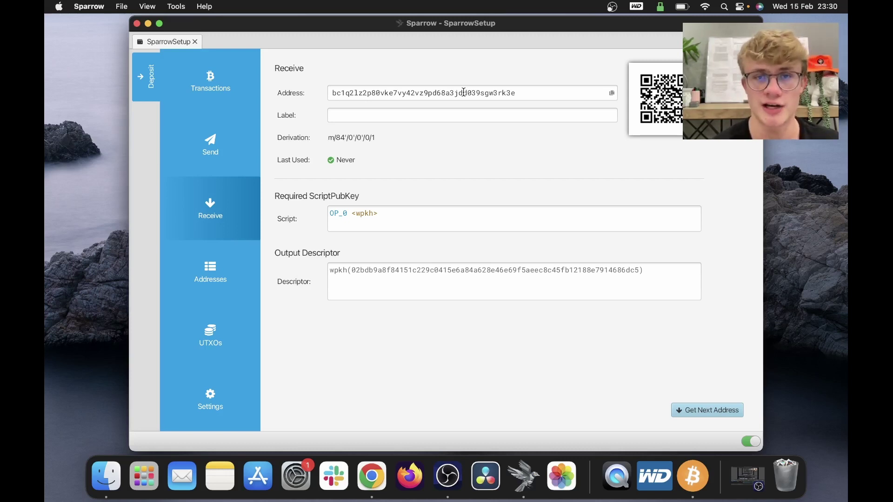
click(460, 118)
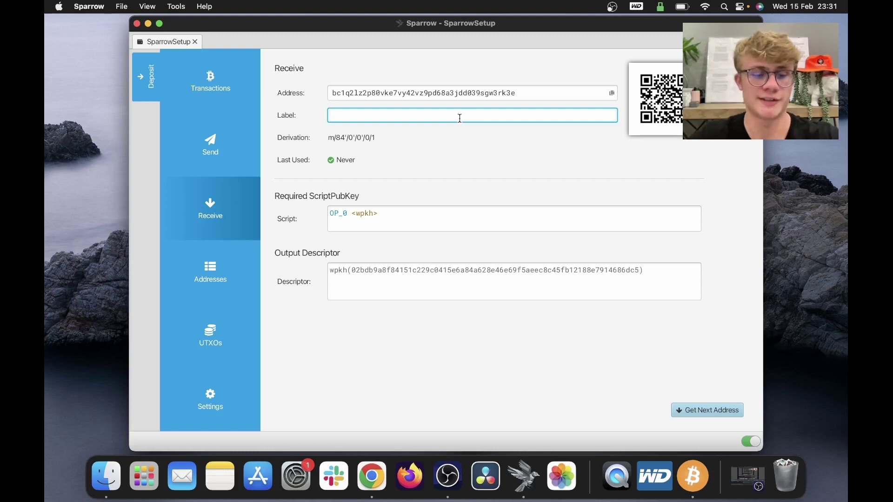
text(Camera sale)
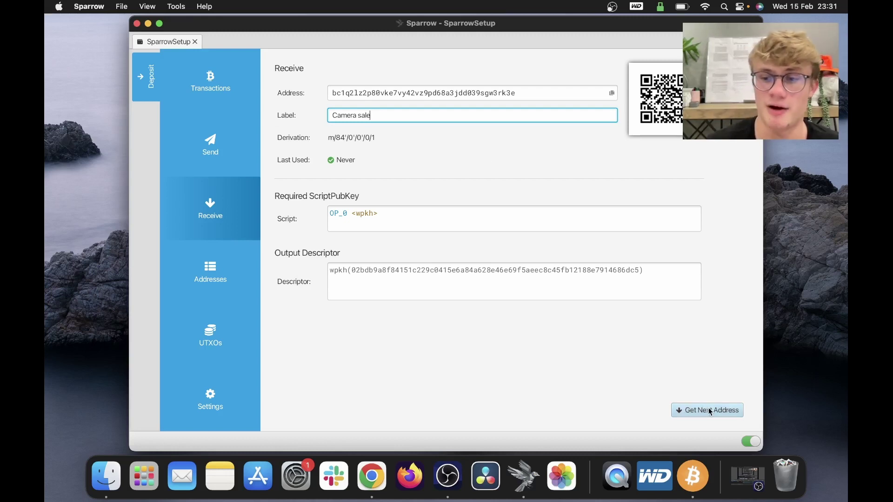
click(696, 409)
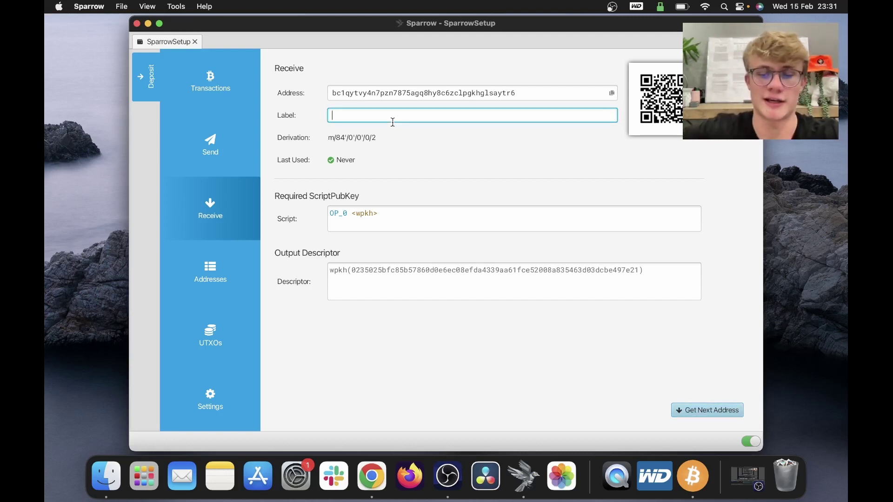
text(Microphone Sale)
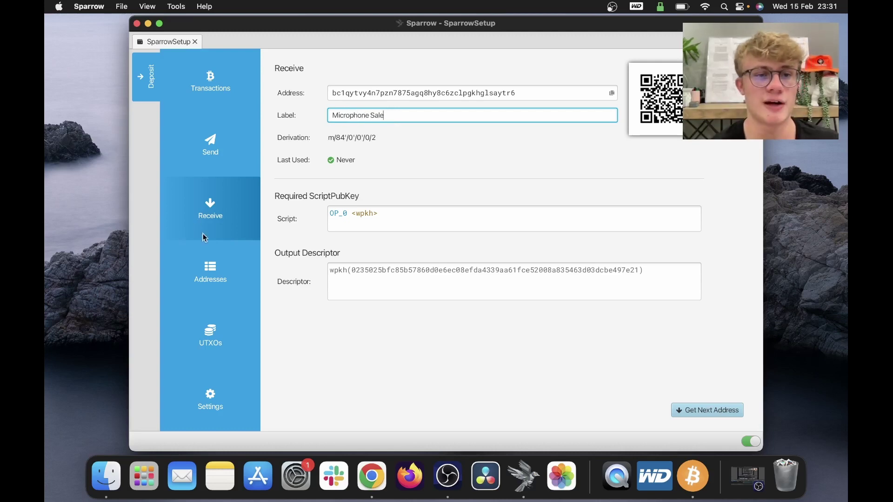
click(208, 257)
Step: Review the Sparrow Setup video, Camera sale and Microphone Sale rows in the Addresses list
scroll(442, 172, up, 5)
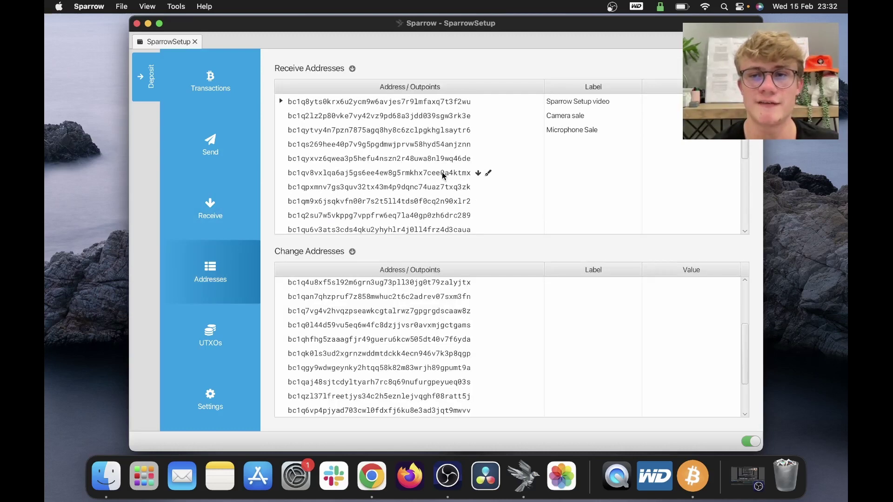
click(573, 100)
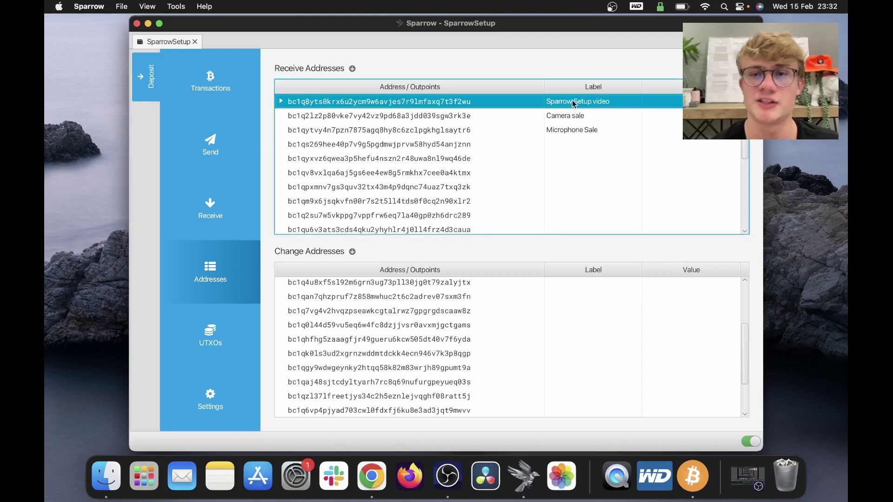
click(566, 119)
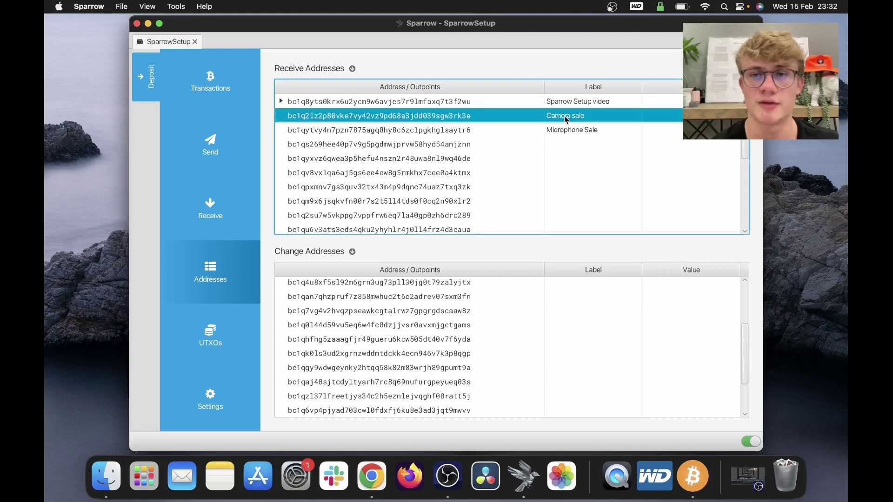
click(554, 129)
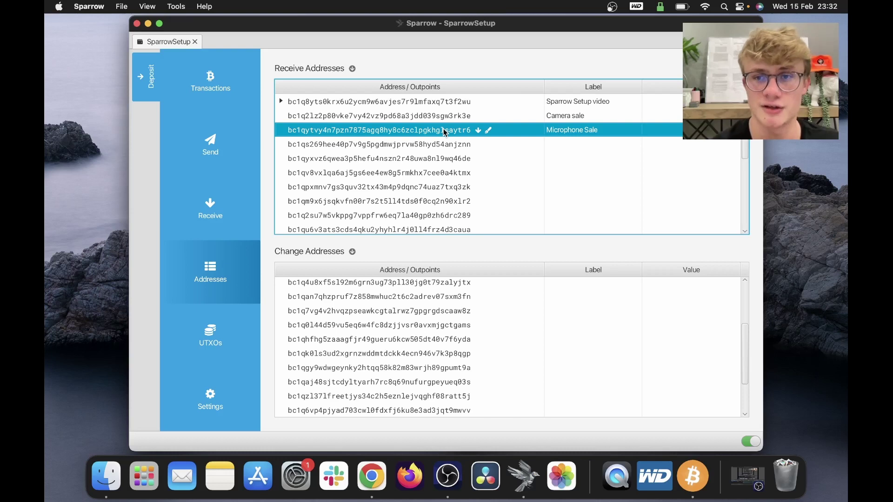
click(564, 116)
click(564, 131)
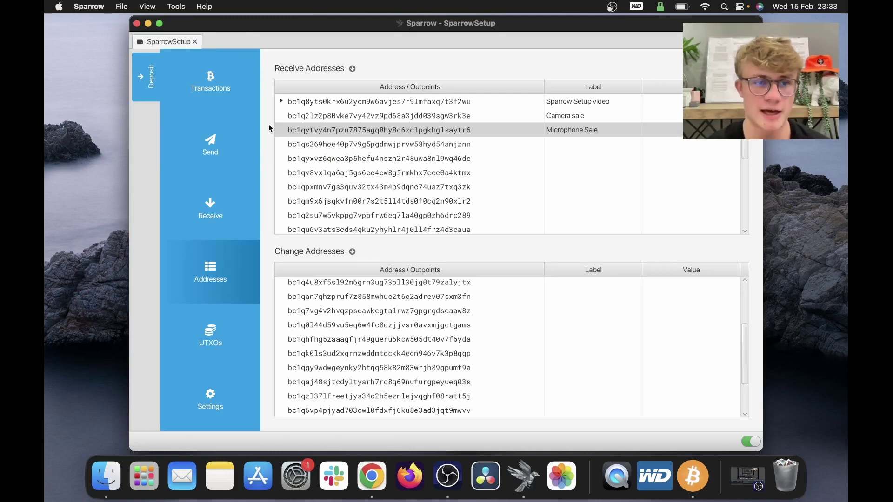
Step: Look over the empty Send form's recipient and label fields
click(249, 147)
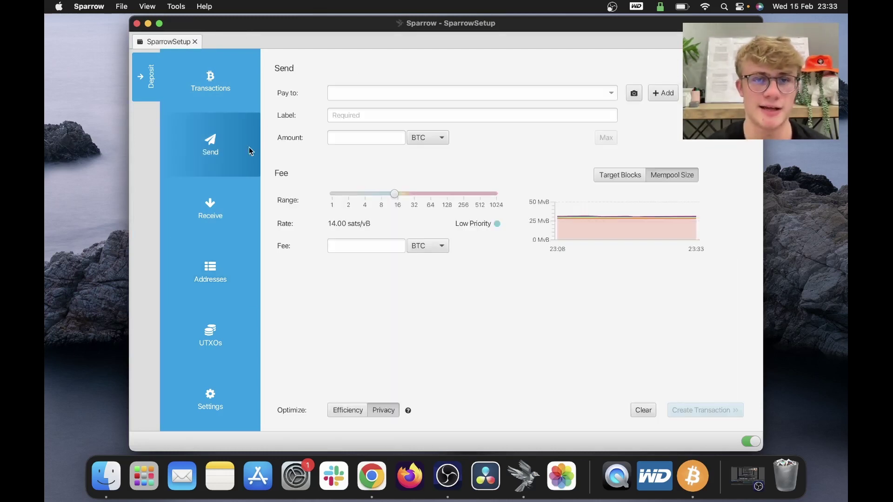
click(348, 93)
click(350, 115)
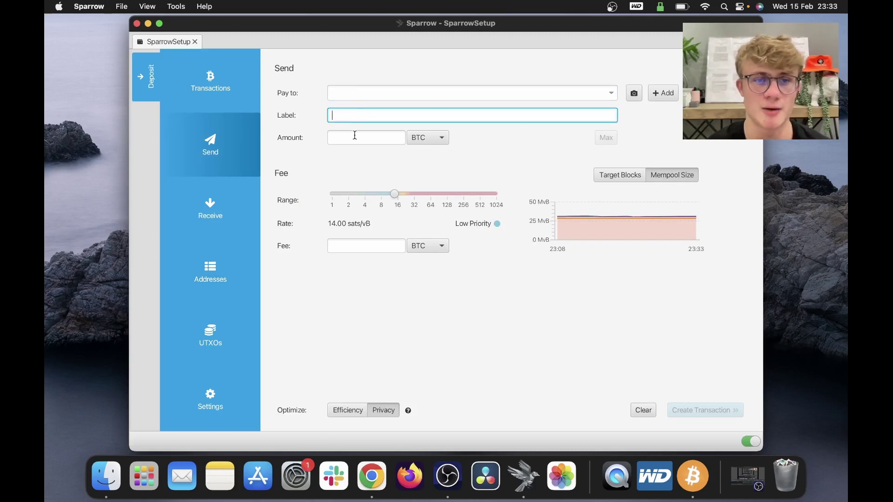
click(220, 131)
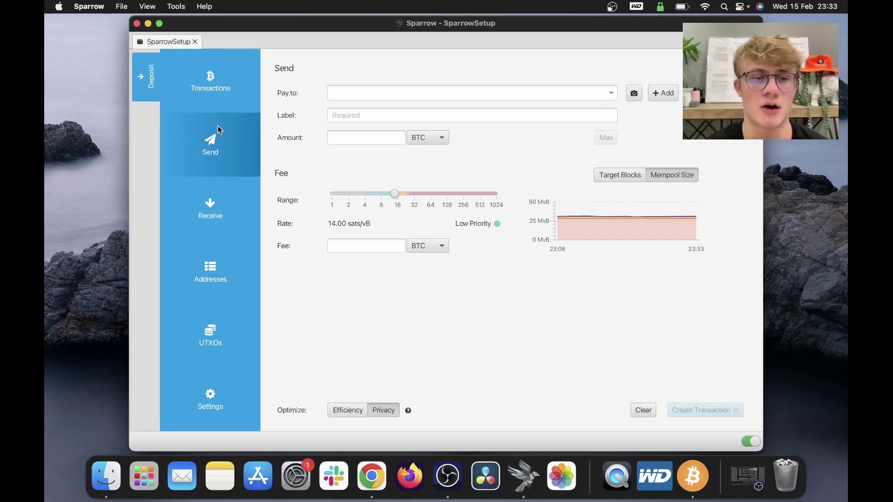
Step: Select the only spendable 0.00074571 BTC output and start a payment spending it
click(228, 307)
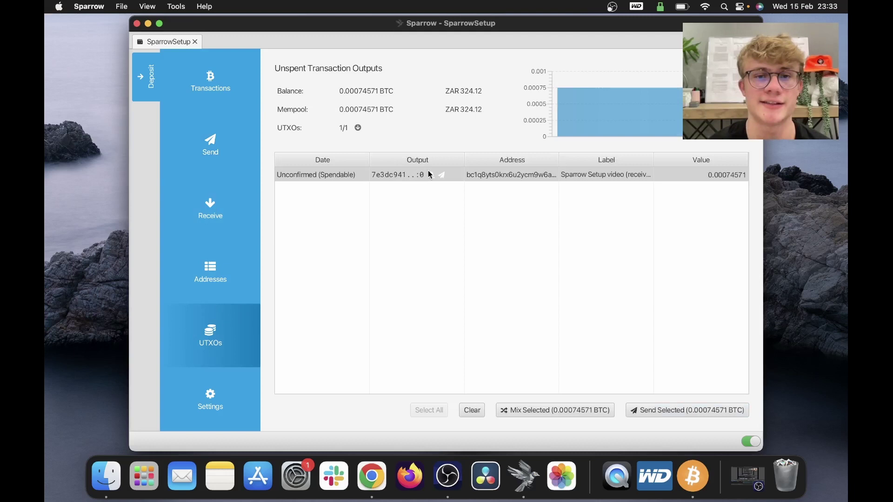
click(429, 175)
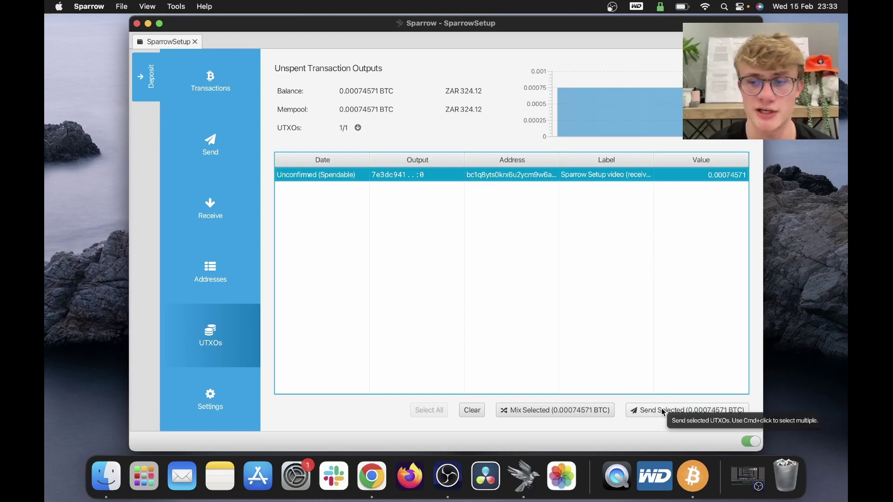
click(653, 409)
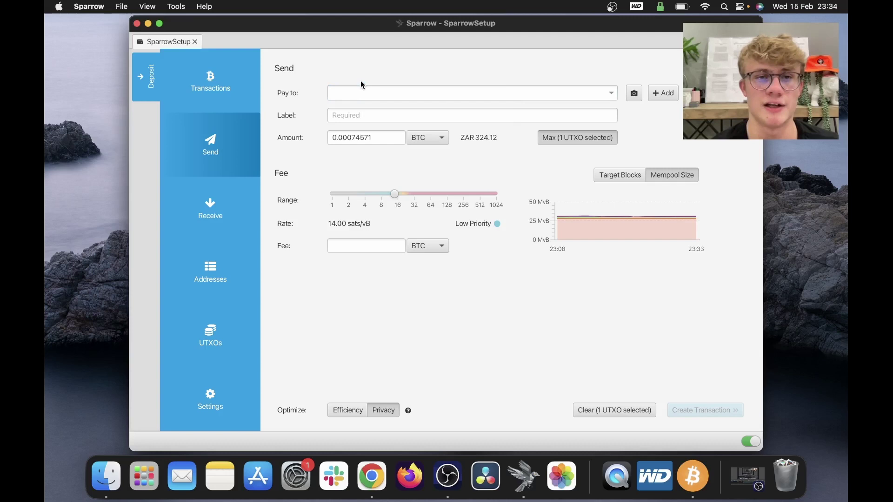
Step: Paste the recipient address and label 'Sparrow Setup Video', giving a 0.00073042 BTC amount
click(359, 92)
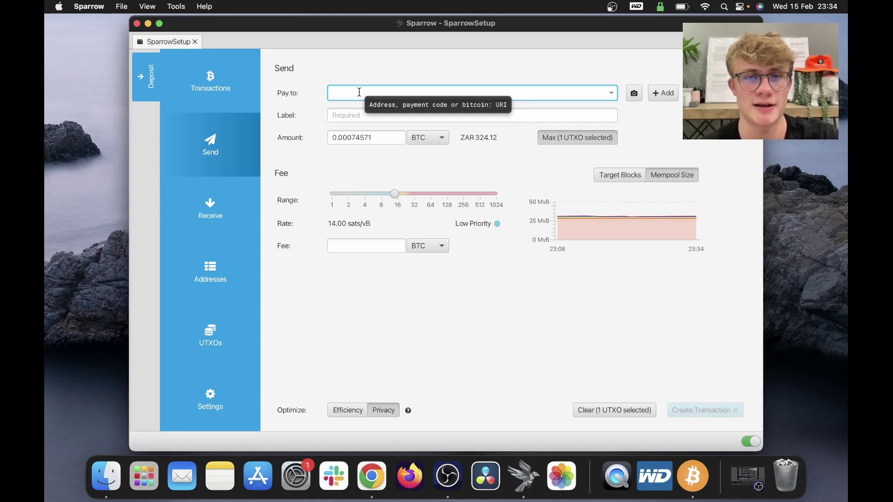
key(super+v)
click(461, 116)
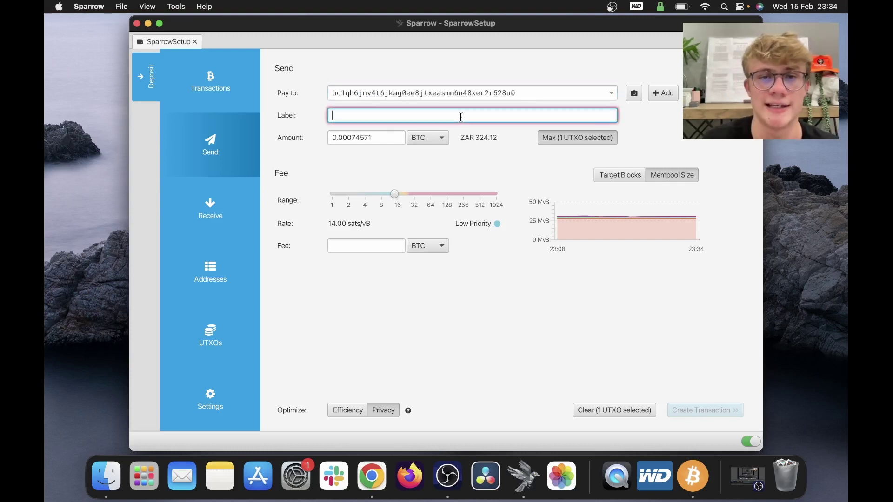
text(Sparrow Setup Video)
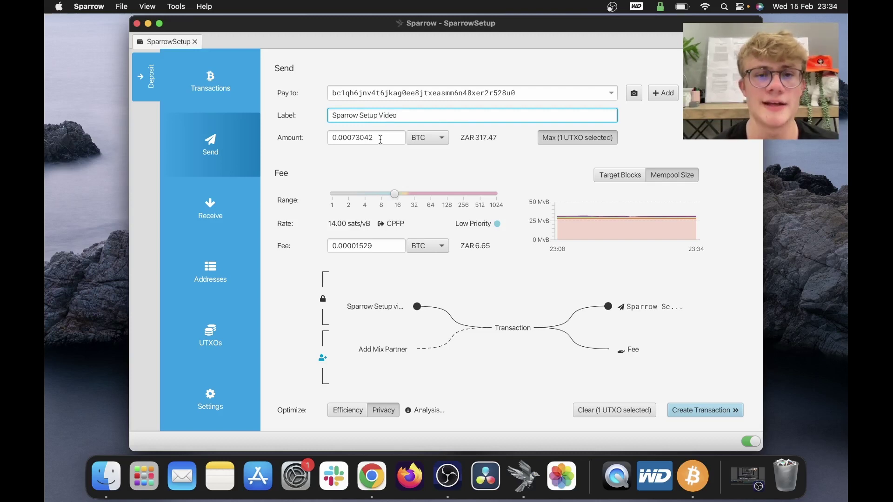
click(367, 138)
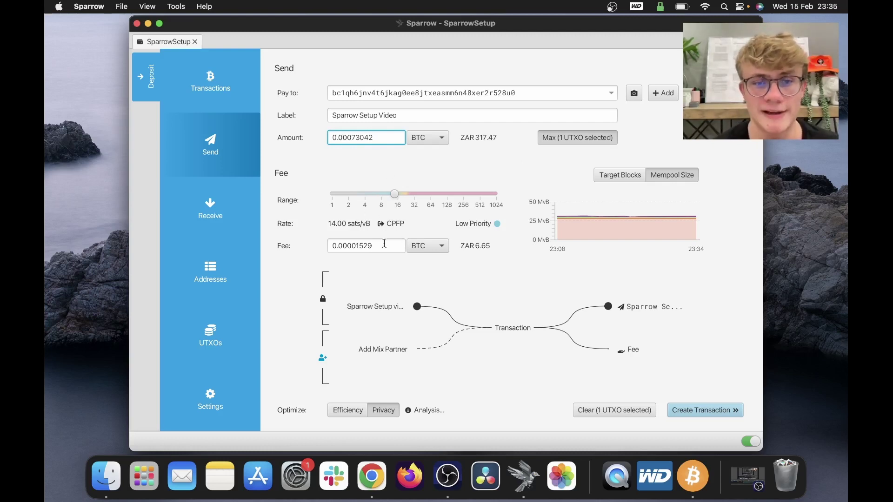
mouse_move(359, 310)
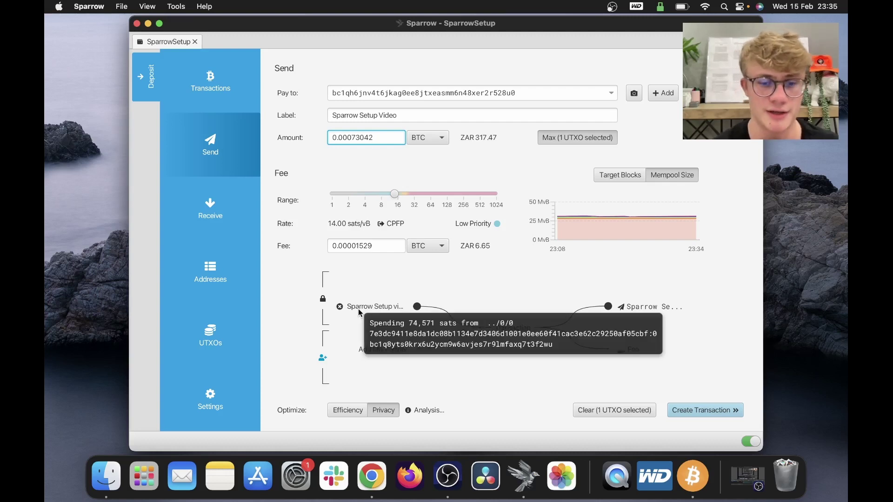
Step: Open mempool.space in Firefox and read fee rates: 4, 14, 23 and 29 sat/vB
click(372, 475)
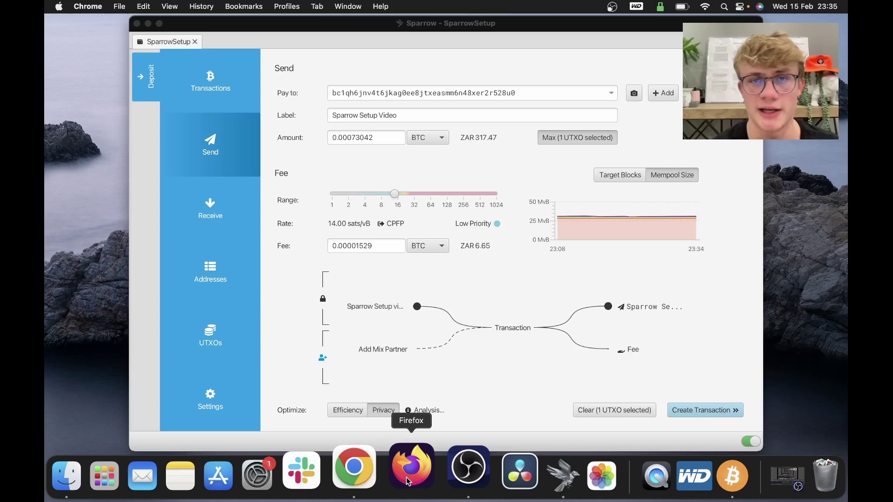
click(406, 477)
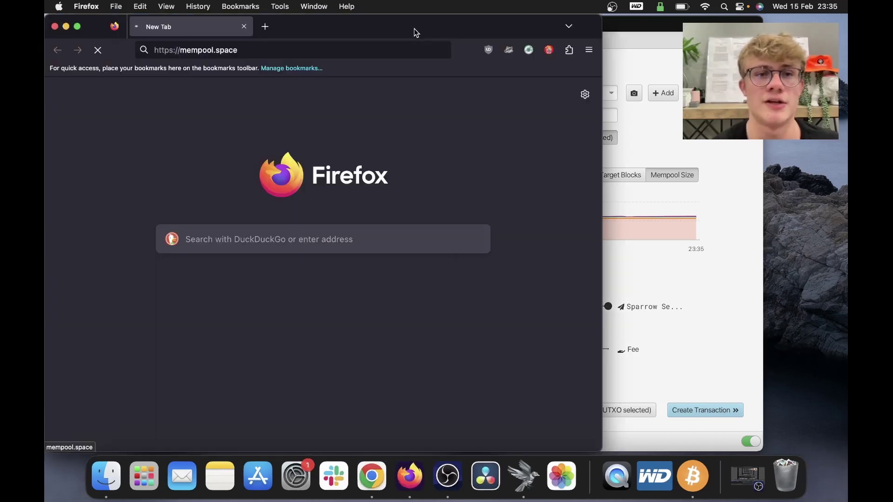
drag(413, 27, 543, 27)
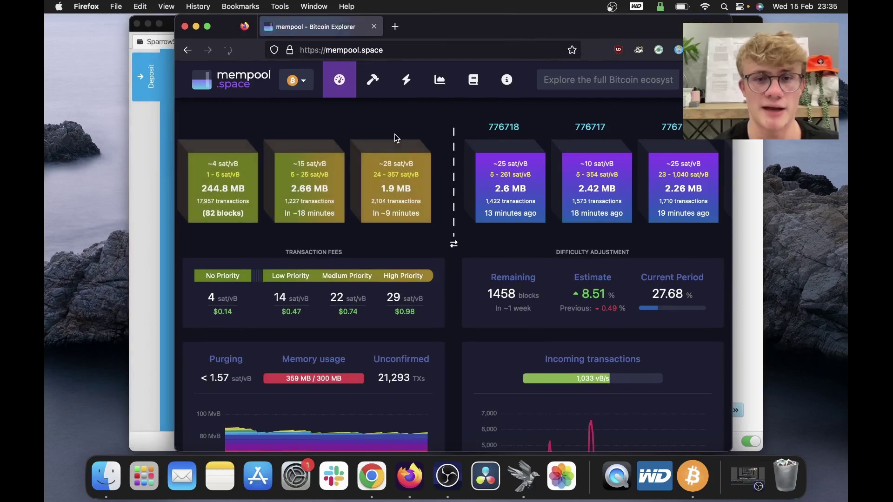
scroll(345, 262, down, 1)
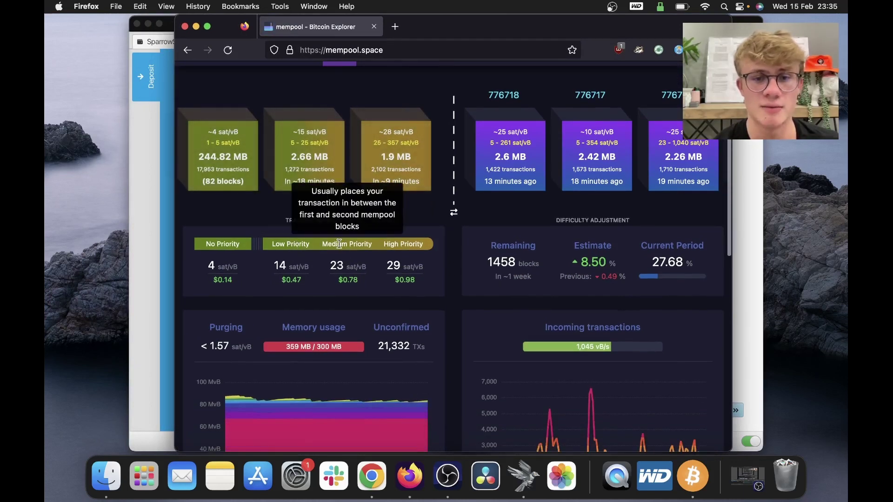
mouse_move(394, 245)
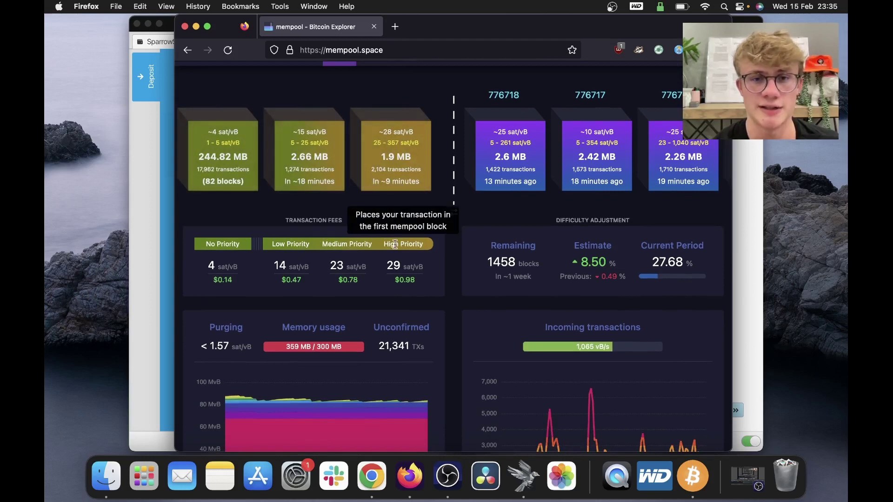
scroll(395, 245, up, 1)
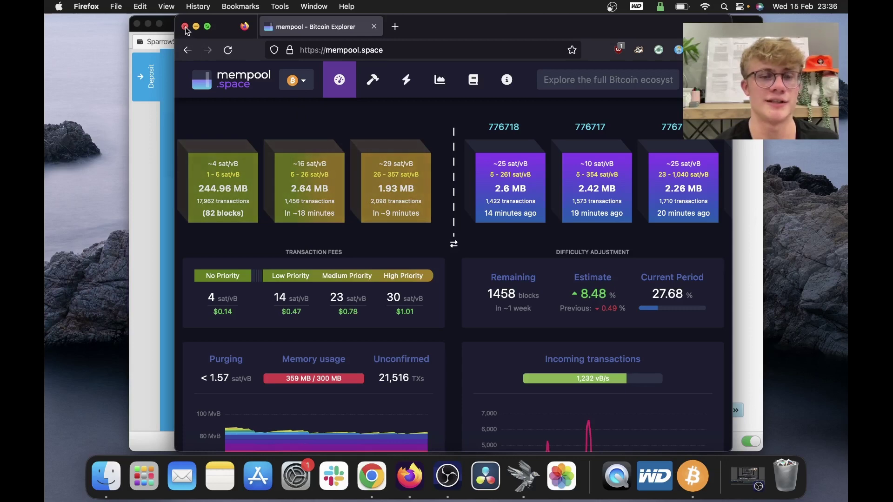
Step: Lower the fee rate to 1 sat/vB and create the 0.00074461 BTC transaction
click(185, 27)
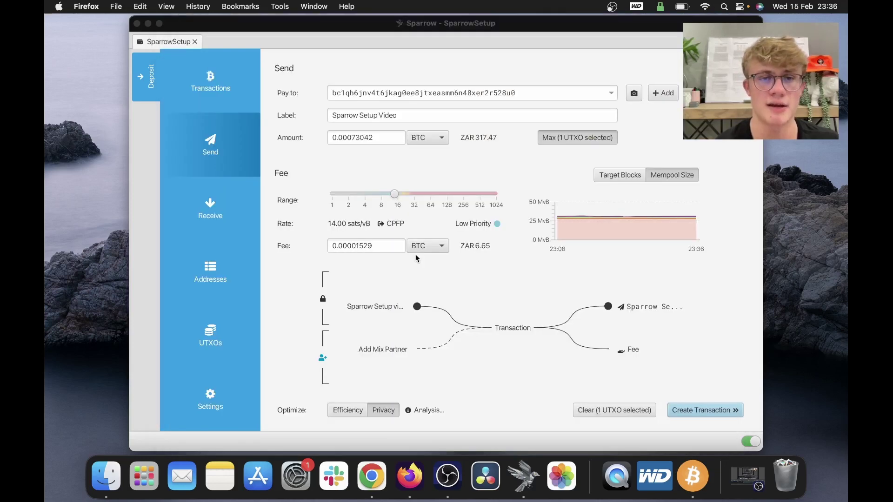
click(380, 164)
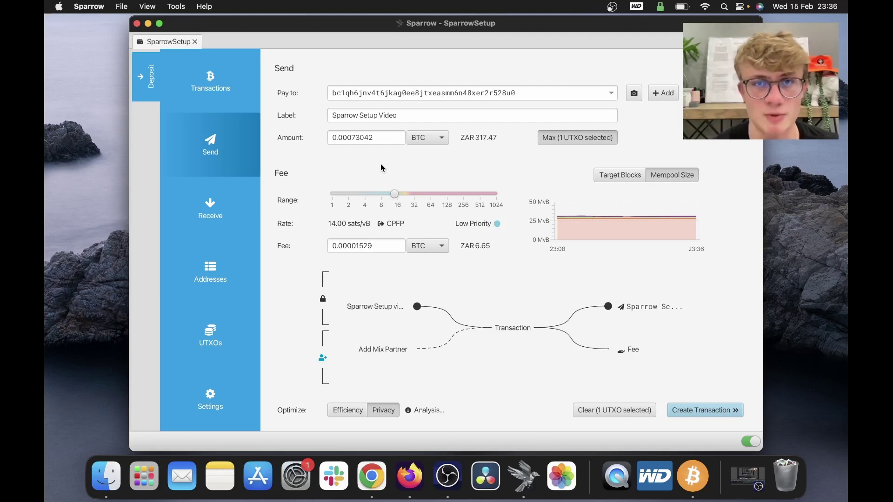
drag(394, 194, 319, 195)
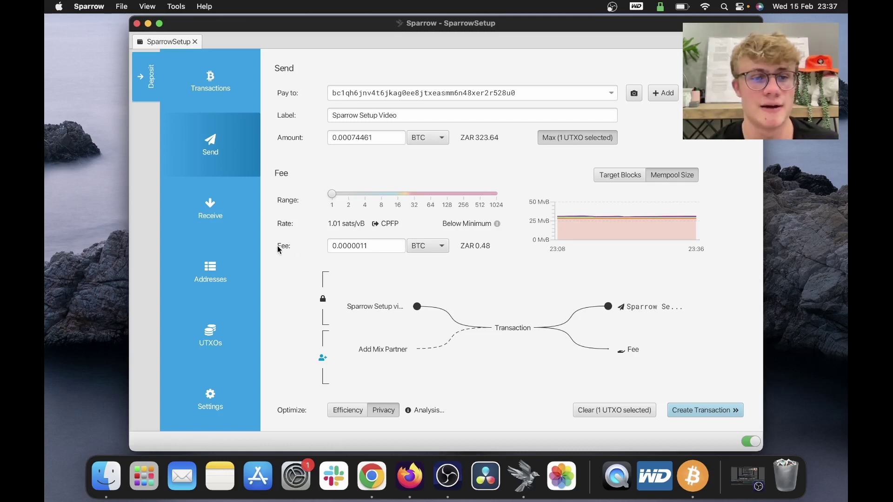
click(374, 247)
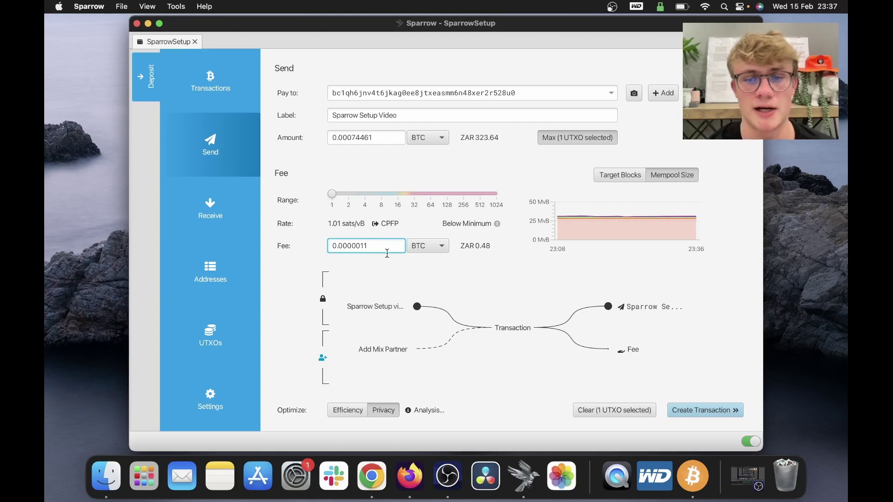
click(700, 294)
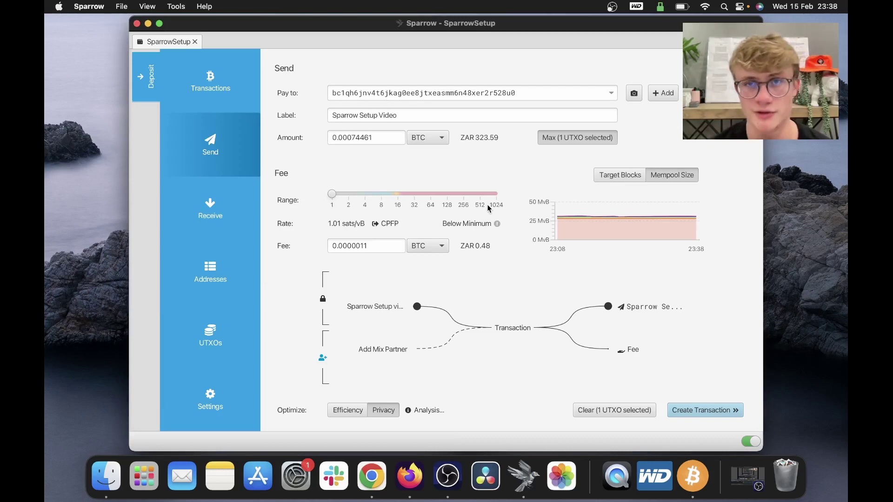
click(714, 406)
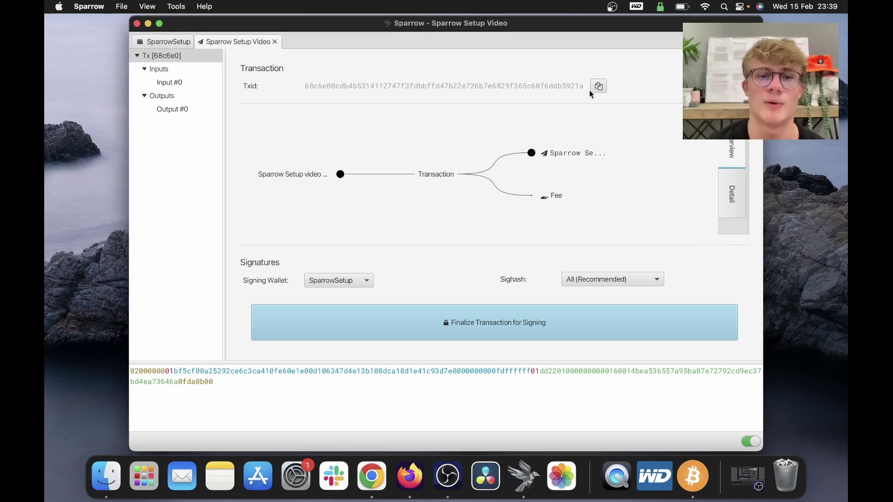
Step: Check the transaction diagram, keep SparrowSetup wallet and All (Recommended) sighash, then finalize
click(436, 181)
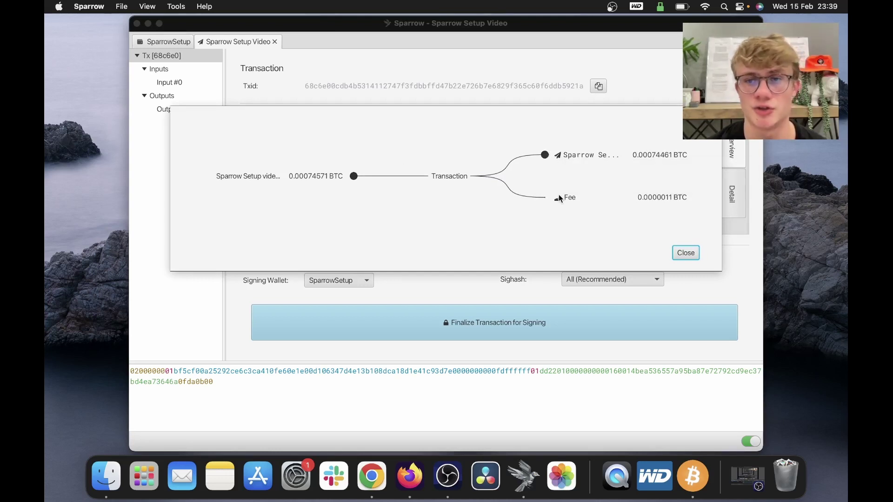
click(685, 252)
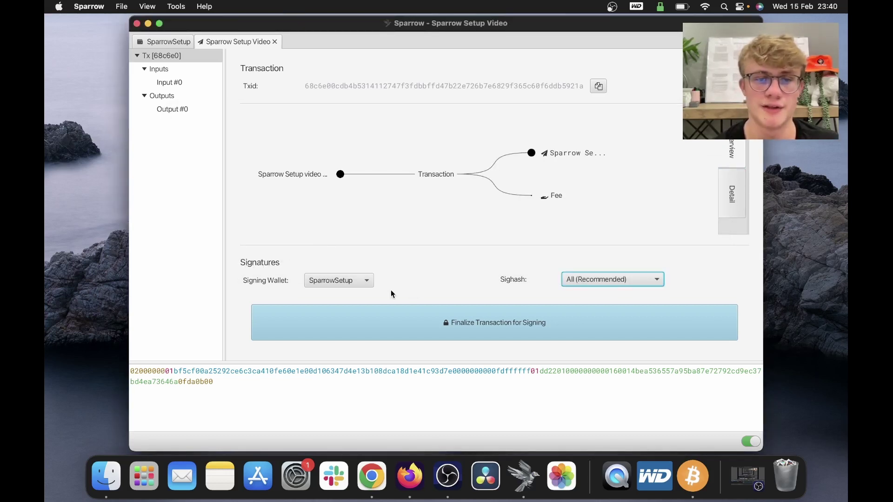
click(361, 282)
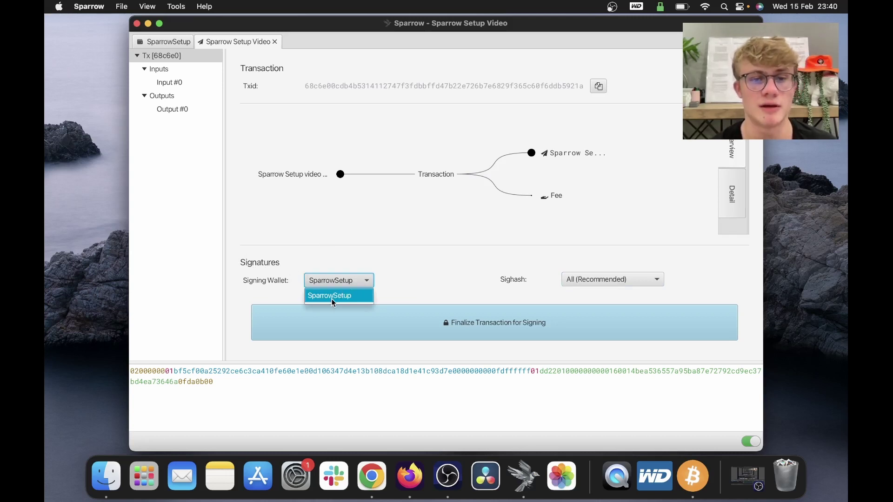
click(331, 298)
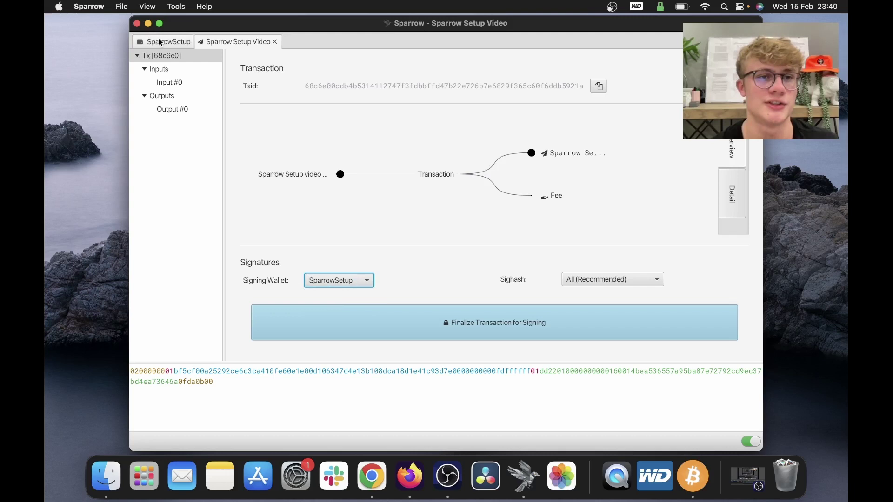
click(609, 279)
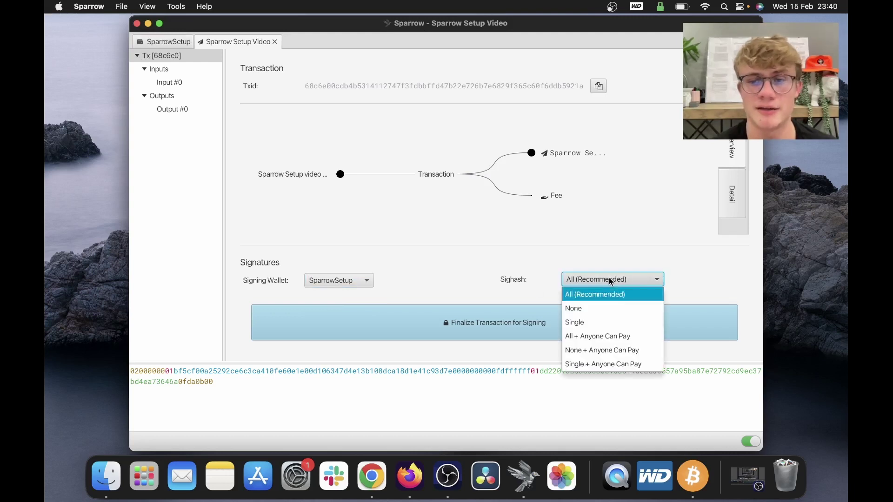
click(583, 295)
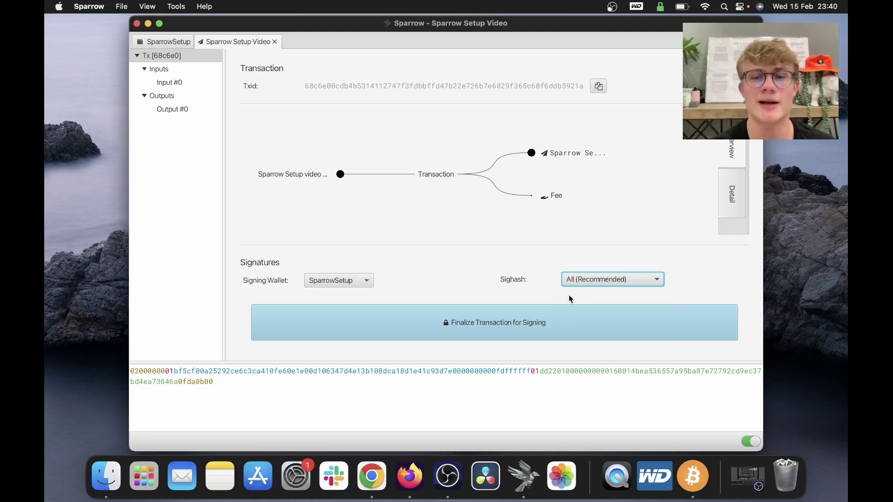
click(527, 319)
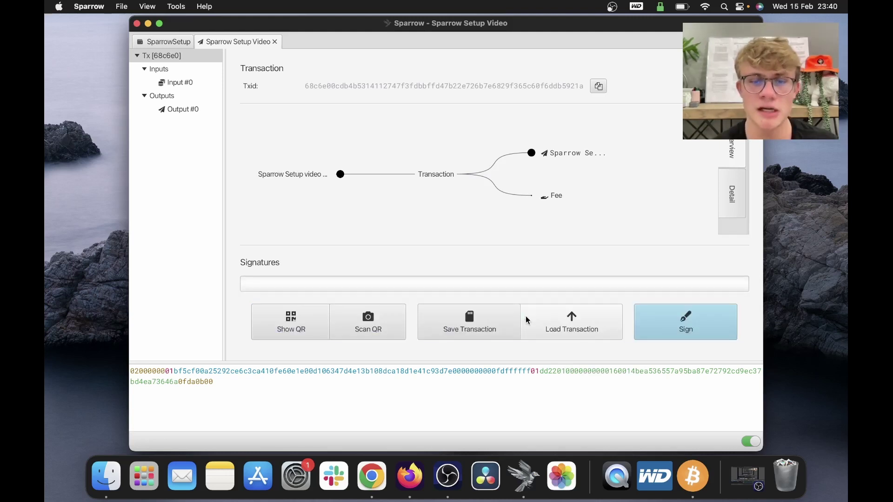
Step: Sign the transaction, unlocking it with the wallet password
click(702, 324)
text(p)
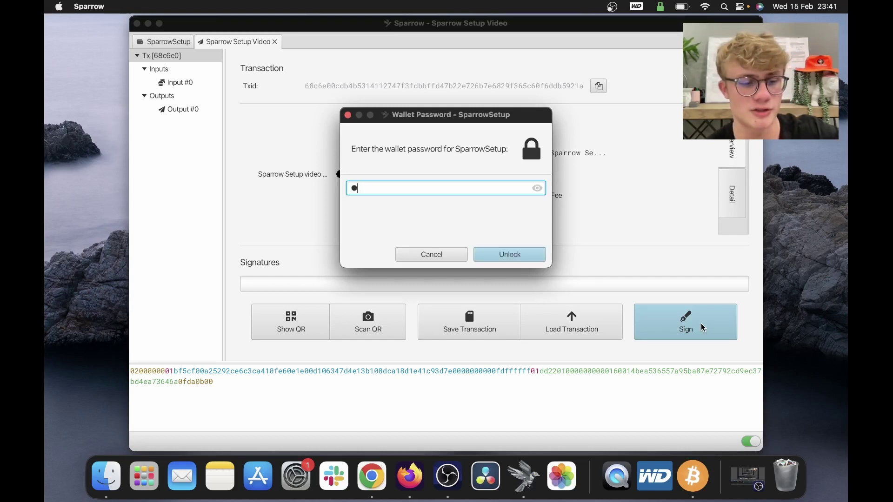
text(ass)
key(Return)
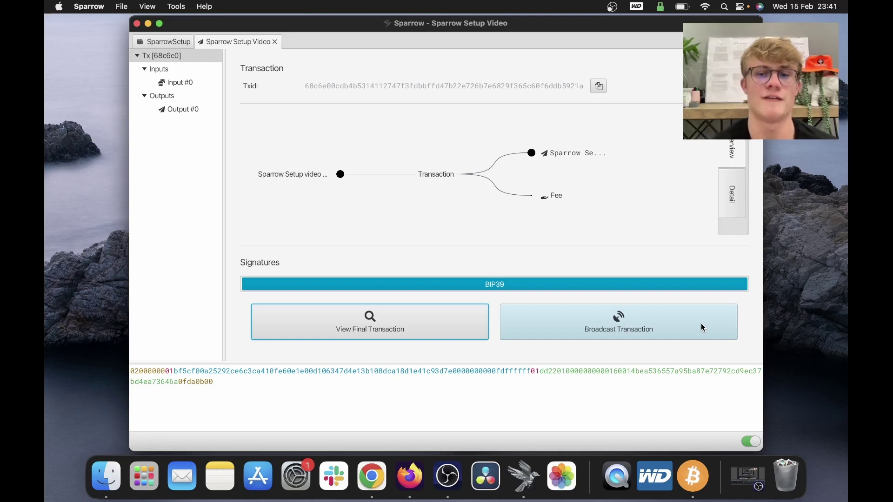
Step: Show the final signed transaction and select its raw hex
click(387, 320)
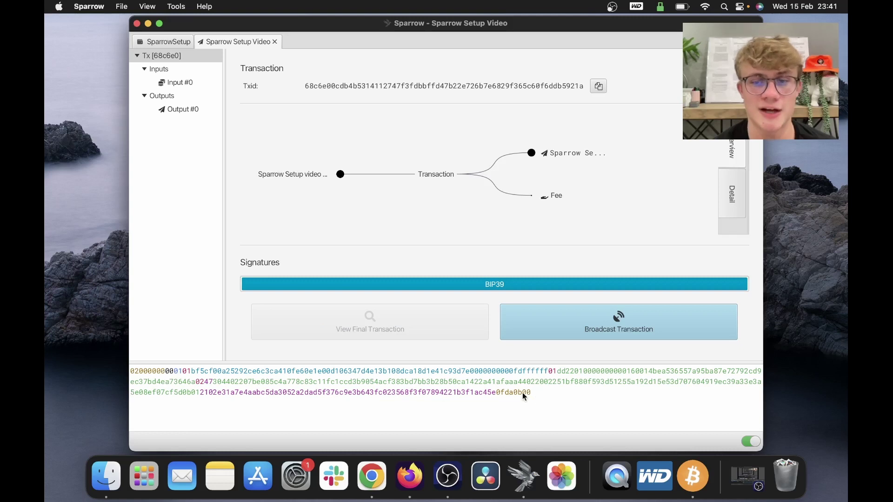
drag(529, 394, 303, 365)
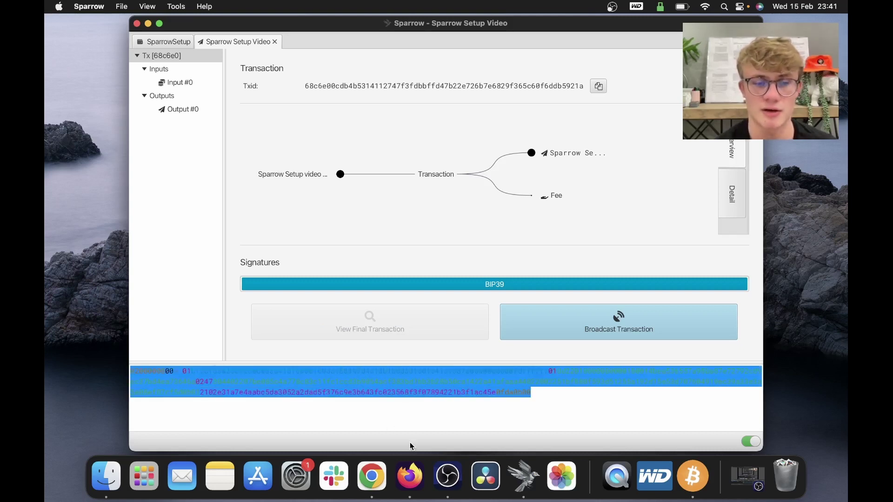
click(461, 408)
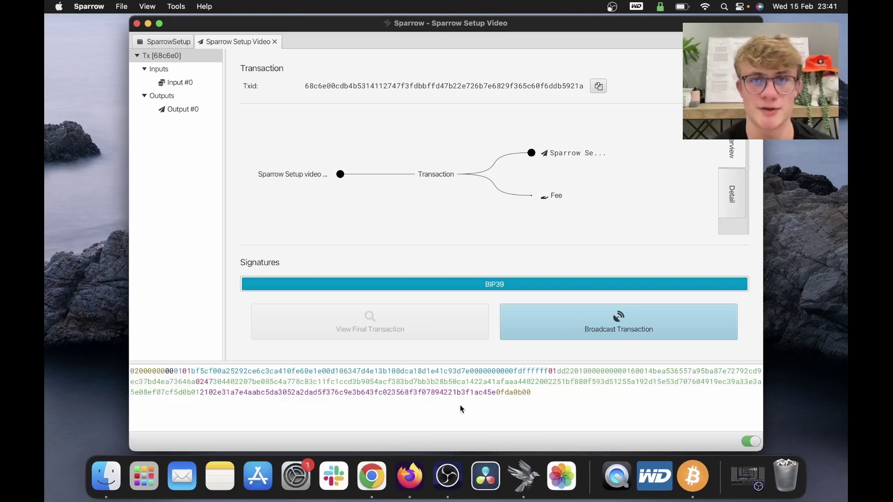
drag(547, 395, 368, 358)
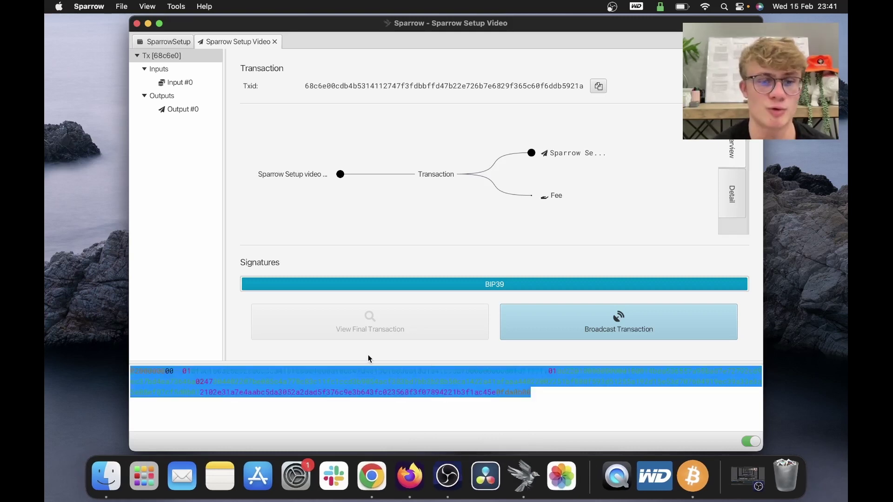
click(479, 412)
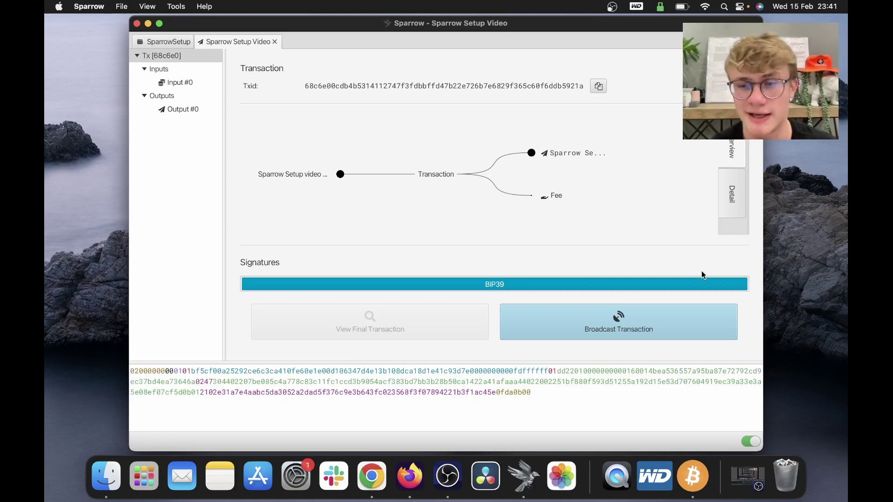
Step: Broadcast the signed transaction to the network
click(614, 328)
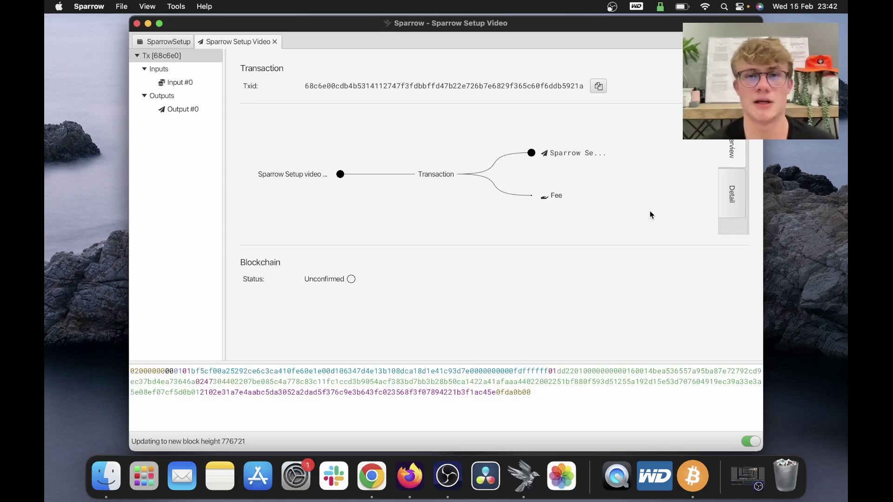